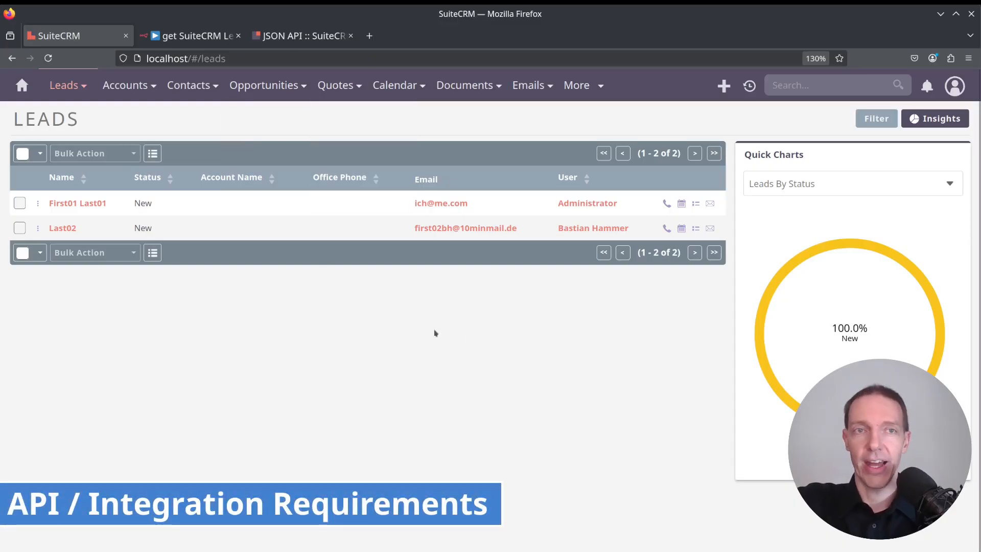
Return to the get SuiteCRM Lead ORG workflow and run it as a test.
{"action": "left_click", "coordinate": [315, 36]}
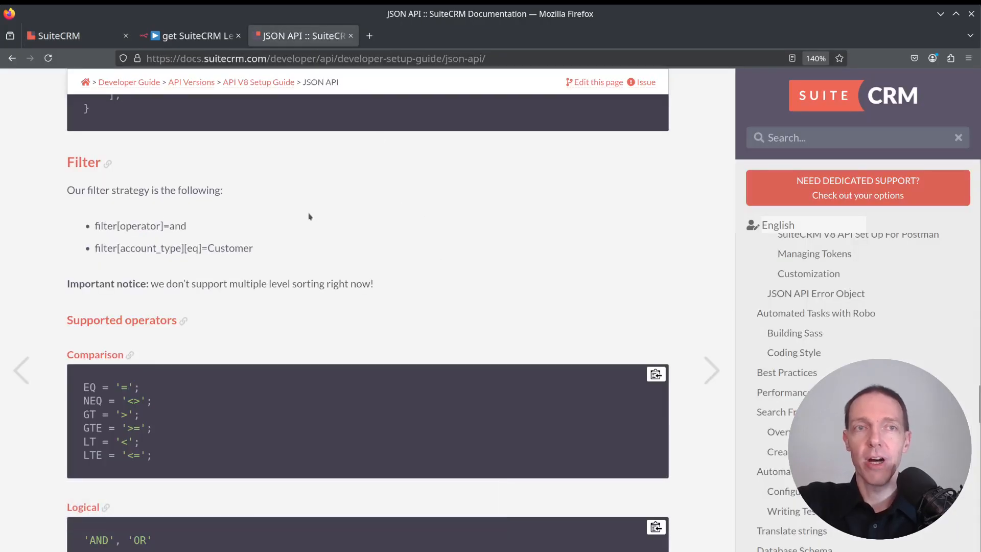
{"action": "key", "text": "ctrl+shift+Tab"}
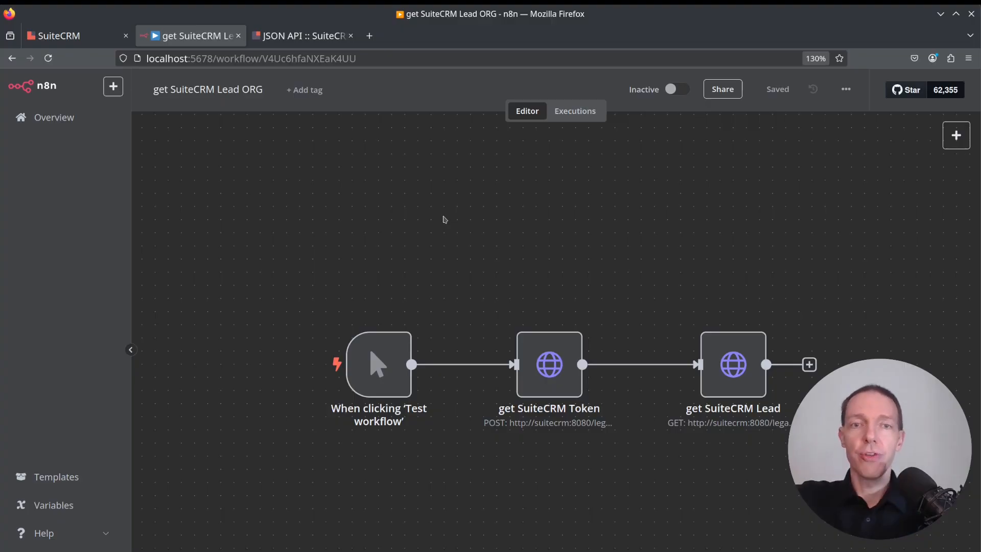
{"action": "left_click_drag", "start_coordinate": [517, 253], "coordinate": [418, 223]}
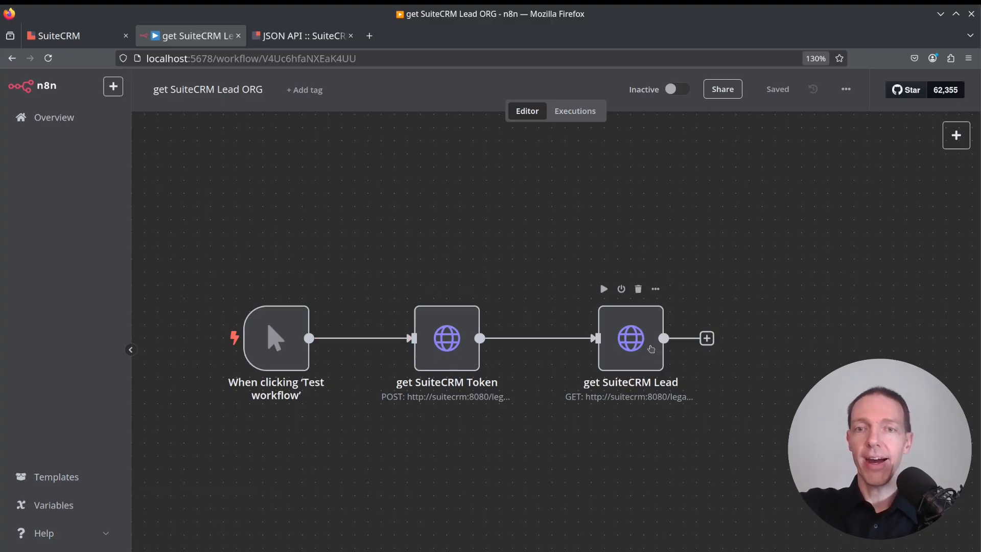
{"action": "key", "text": "ctrl+Return"}
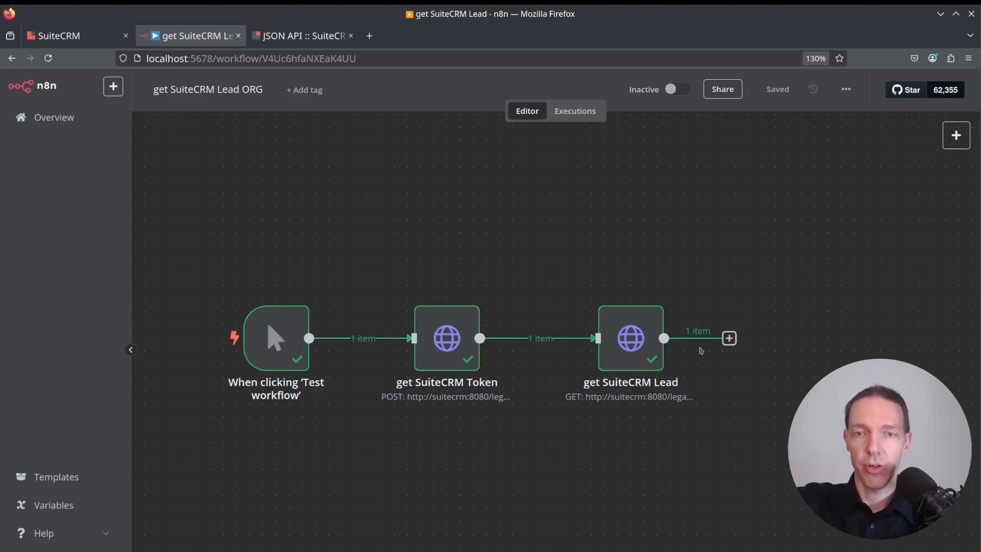
Open the get SuiteCRM Lead node to review its returned lead data, then go back to the canvas.
{"action": "left_click", "coordinate": [629, 334]}
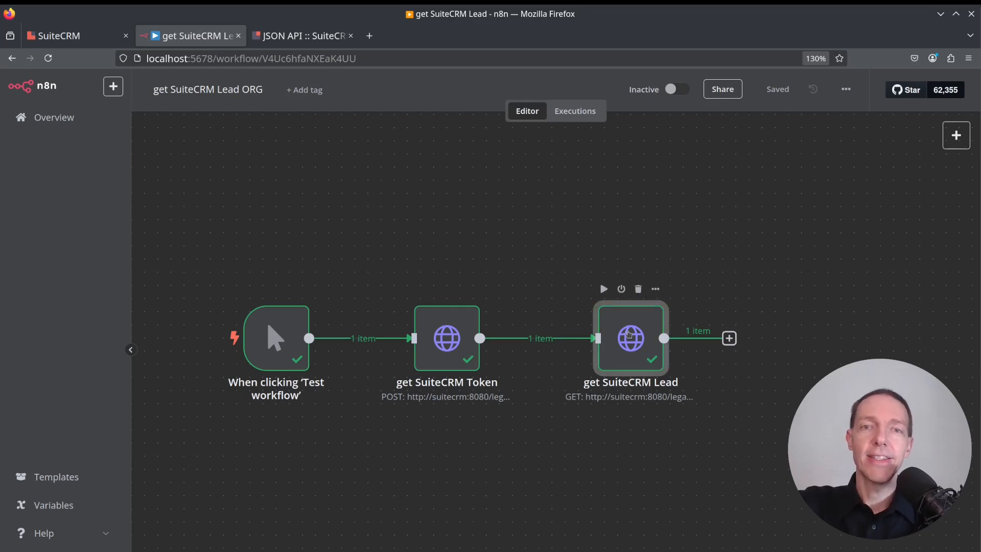
{"action": "double_click", "coordinate": [629, 334]}
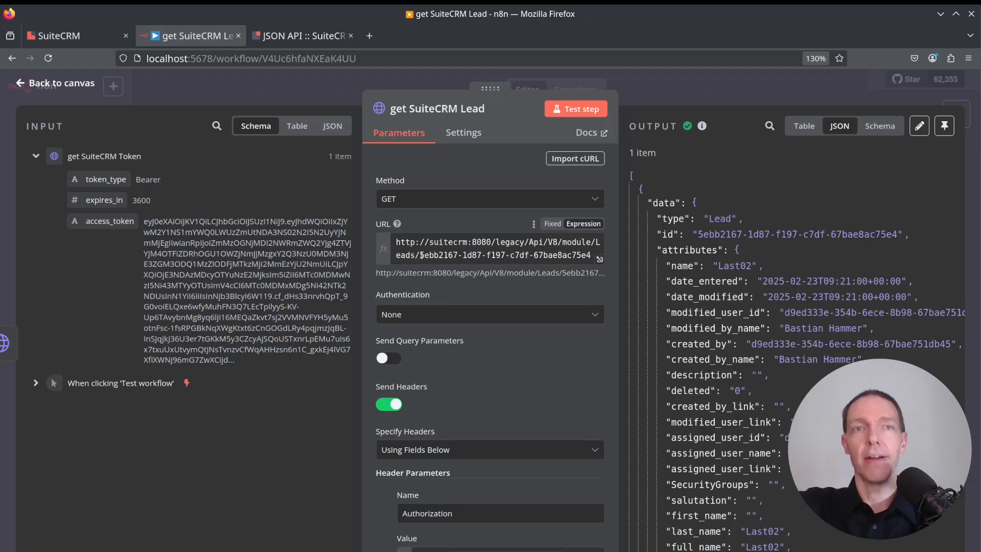
{"action": "left_click", "coordinate": [805, 95]}
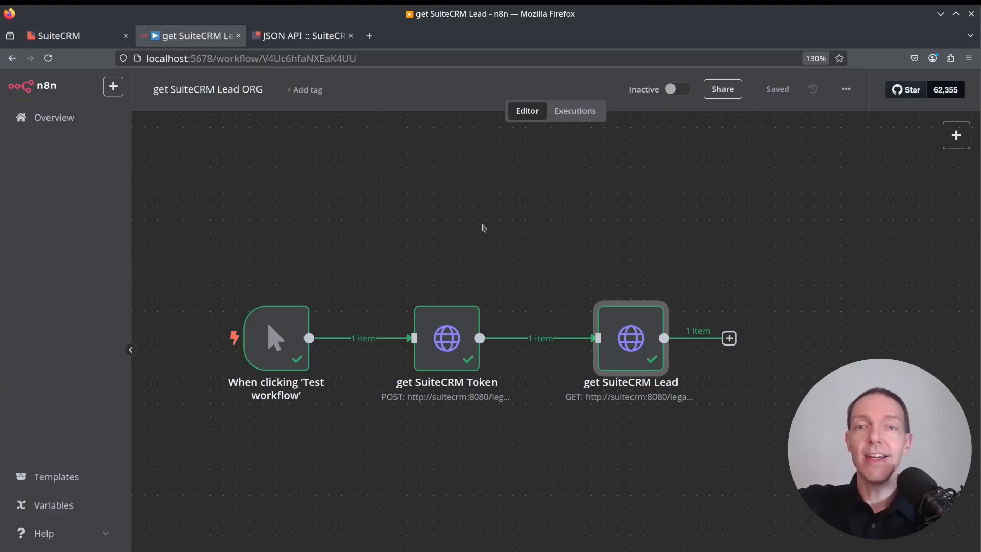
Duplicate the workflow under the name search SuiteCRM Lead.
{"action": "mouse_move", "coordinate": [600, 310]}
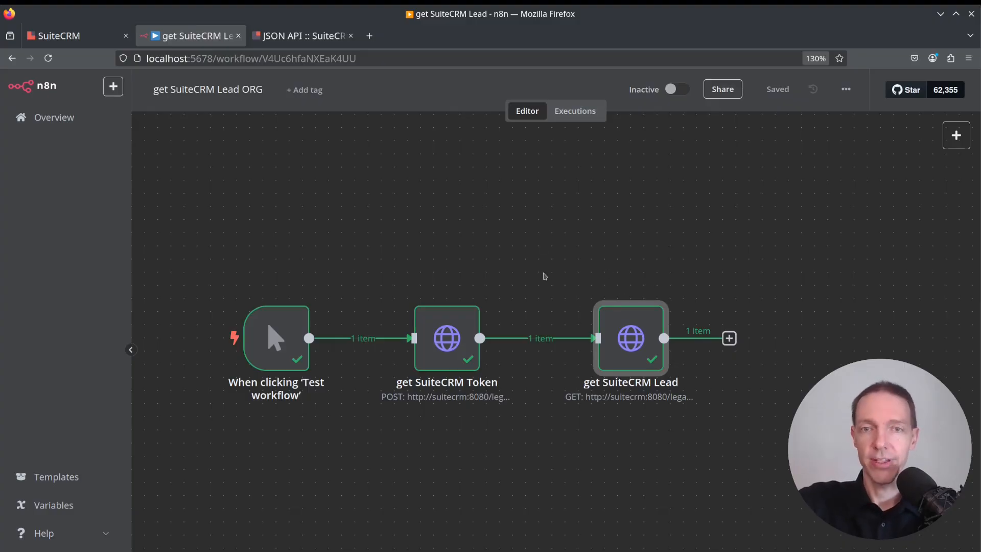
{"action": "left_click", "coordinate": [847, 90]}
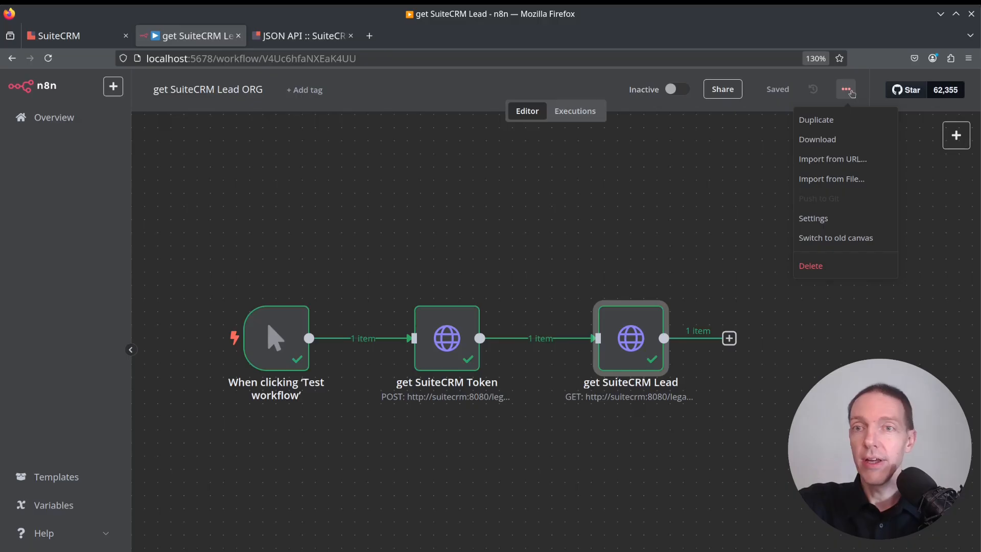
{"action": "left_click", "coordinate": [838, 124]}
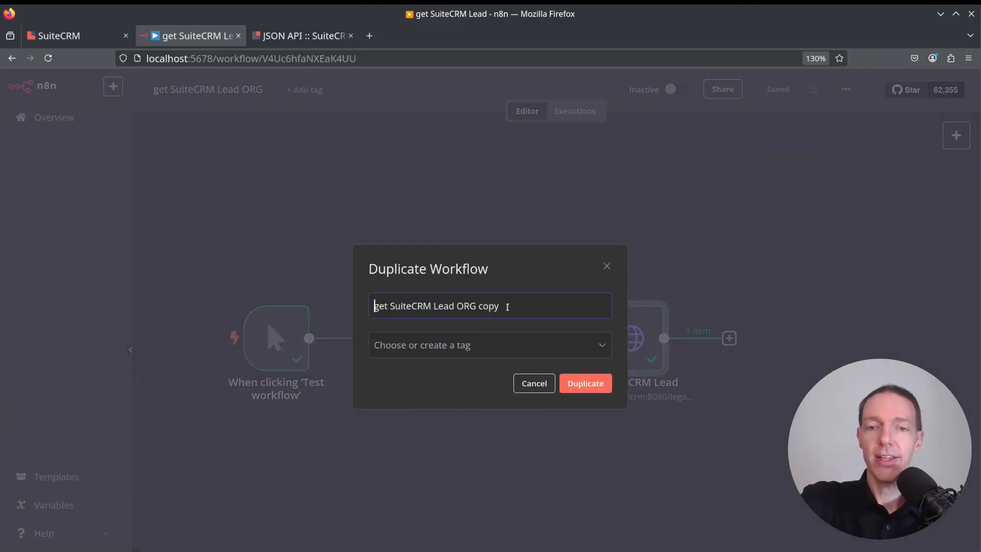
{"action": "double_click", "coordinate": [381, 306]}
{"action": "type", "text": "search"}
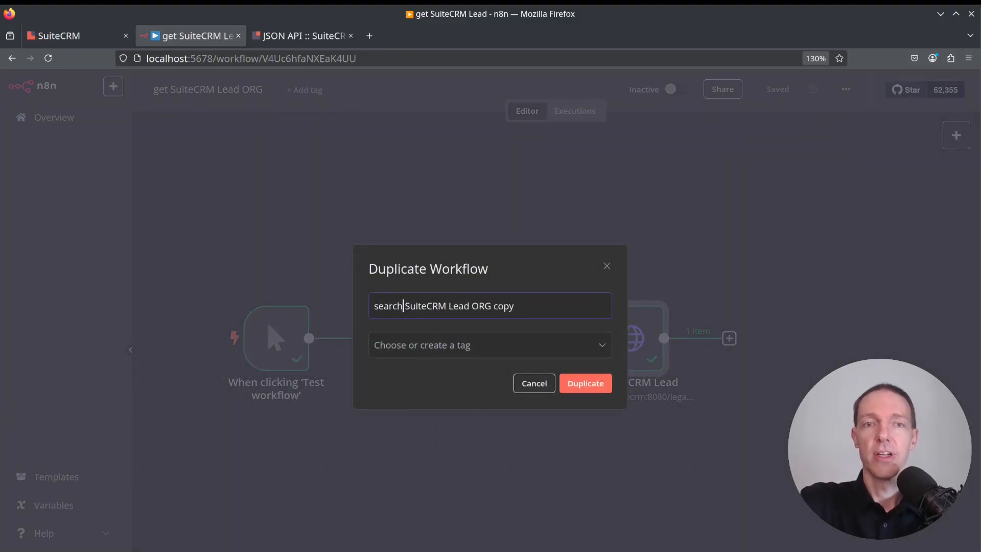
{"action": "key", "text": "ctrl+shift+Left"}
{"action": "key", "text": "ctrl+shift+Left"}
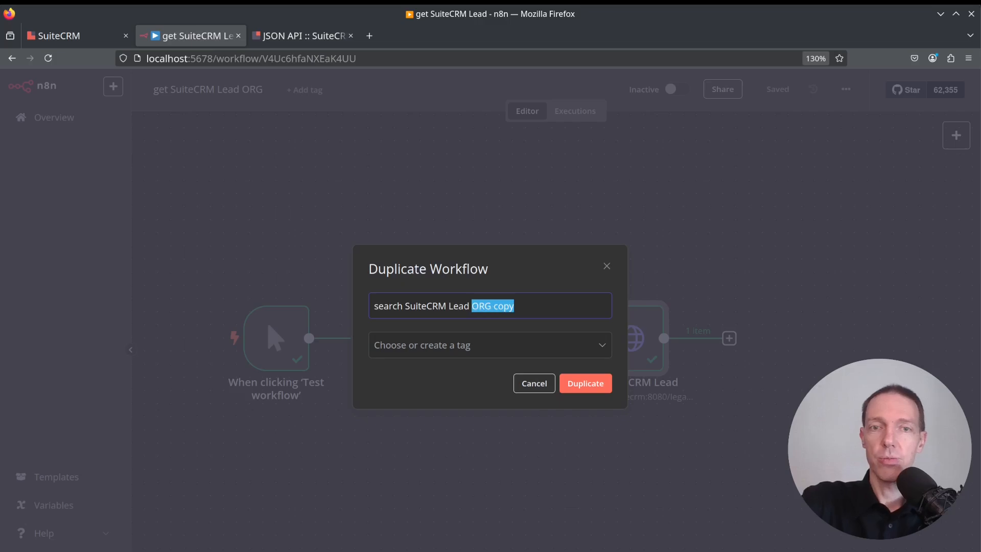
{"action": "key", "text": "shift+Left"}
{"action": "key", "text": "BackSpace"}
{"action": "left_click", "coordinate": [592, 384]}
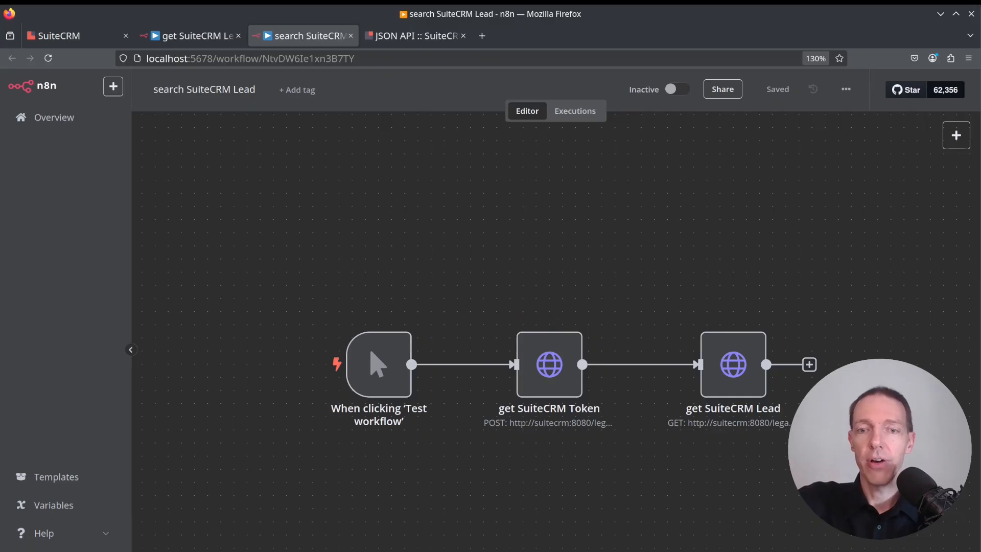
Open the get SuiteCRM Lead node in the duplicated workflow.
{"action": "left_click", "coordinate": [556, 551]}
{"action": "left_click_drag", "start_coordinate": [736, 467], "coordinate": [659, 427]}
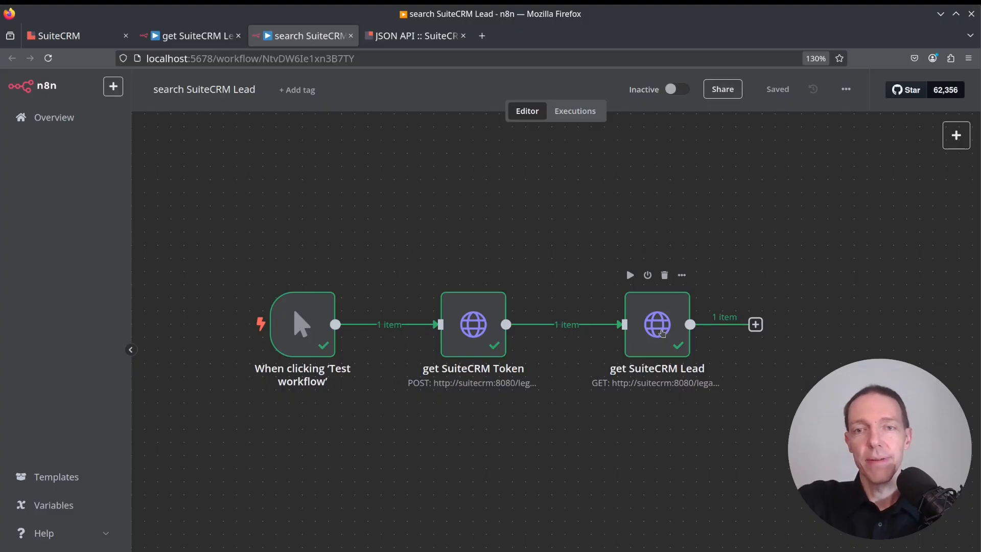
{"action": "left_click", "coordinate": [662, 333]}
{"action": "double_click", "coordinate": [664, 333]}
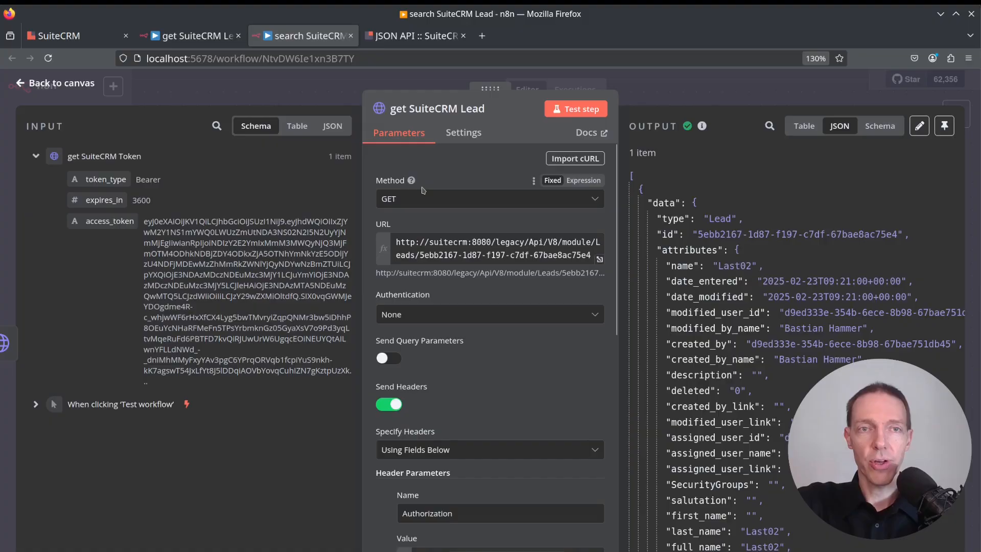
Rename the node to search SuiteCRM Lead by email1.
{"action": "left_click", "coordinate": [467, 109]}
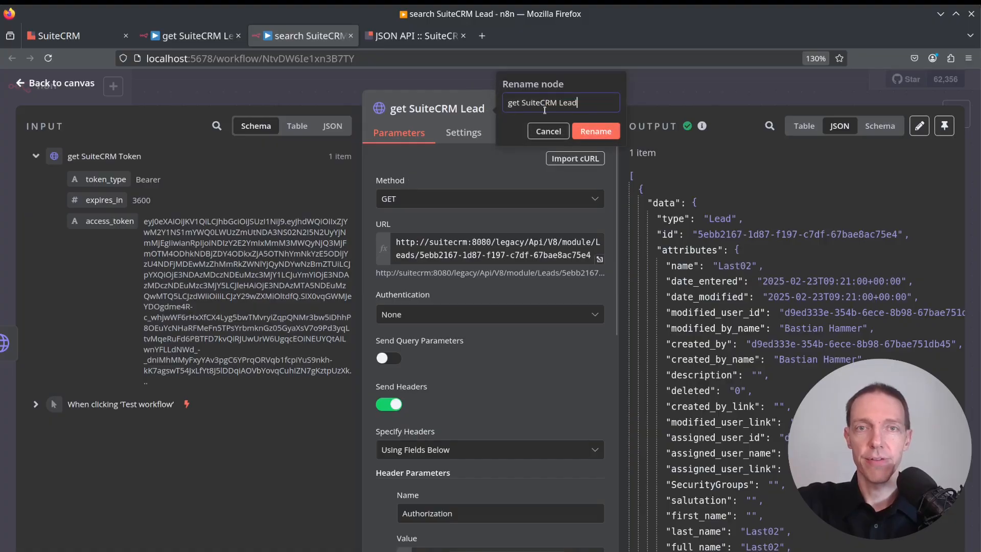
{"action": "key", "text": "Home"}
{"action": "key", "text": "ctrl+shift+Right"}
{"action": "type", "text": "searc"}
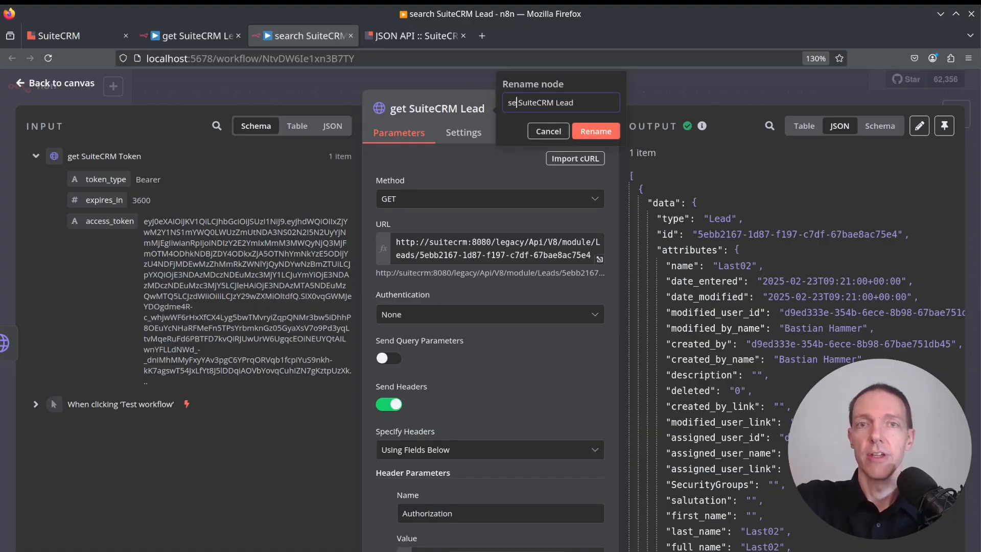
{"action": "type", "text": "h"}
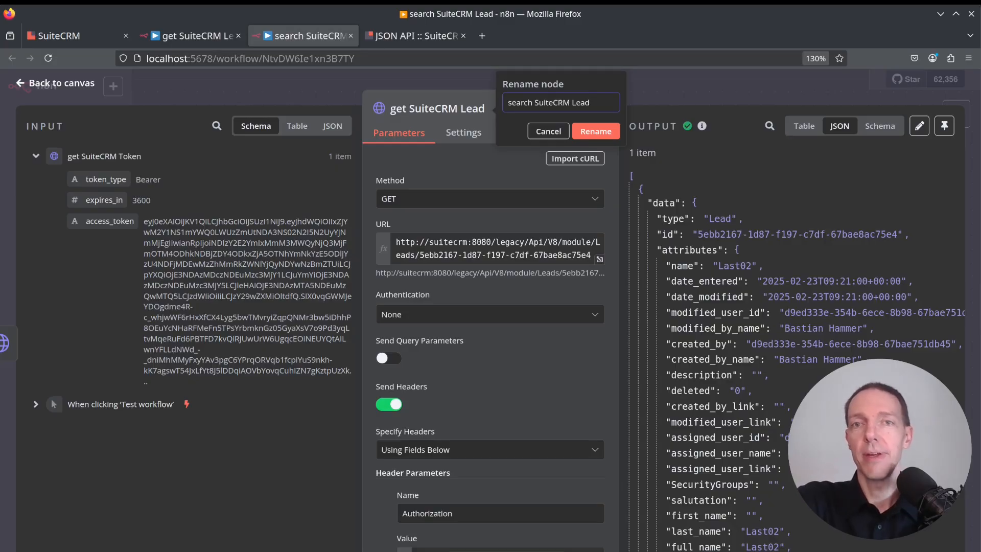
{"action": "type", "text": " by E"}
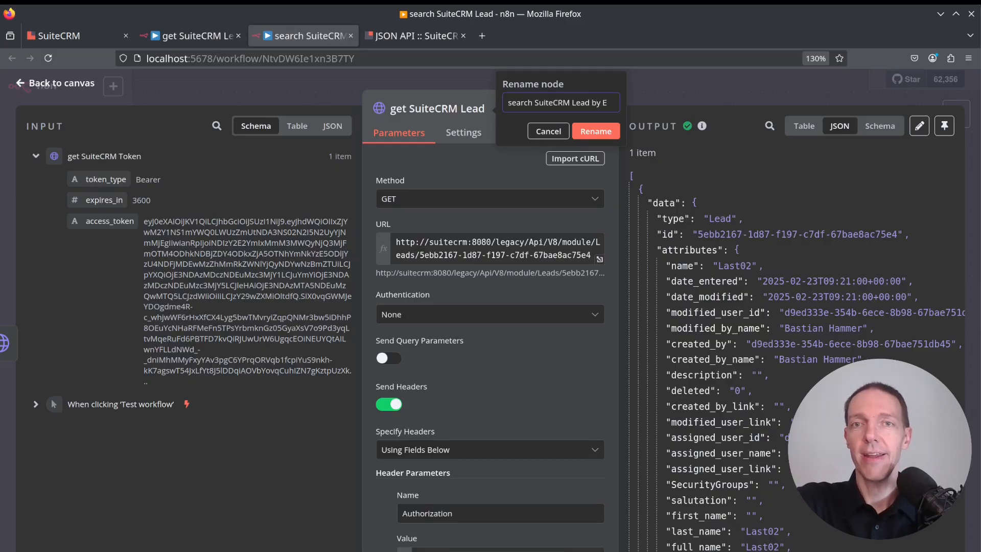
{"action": "type", "text": "mail1"}
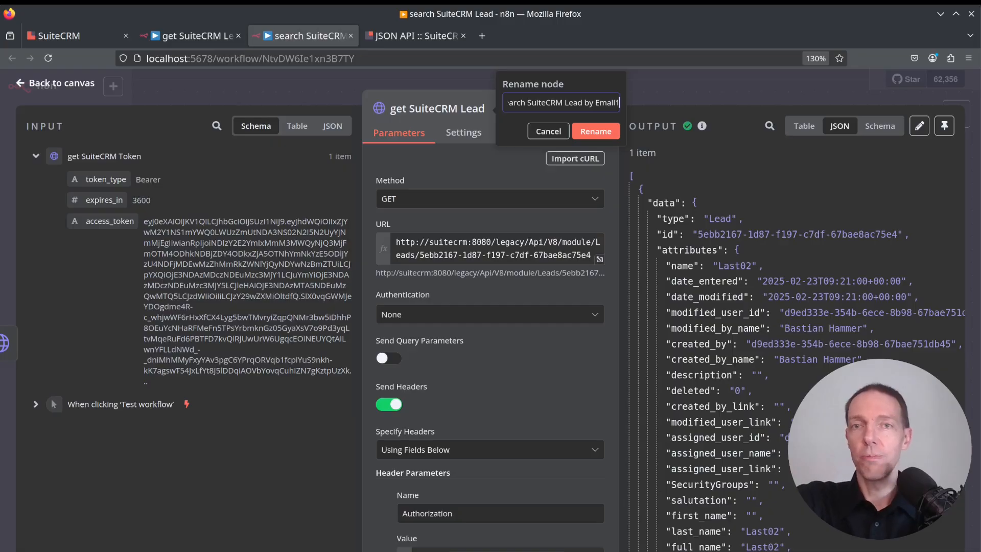
{"action": "key", "text": "shift+Right"}
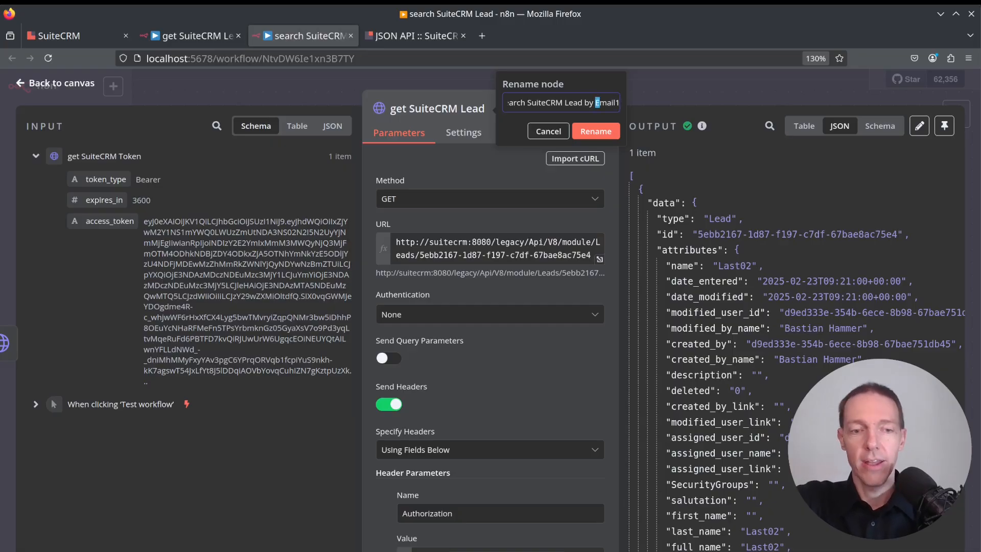
{"action": "type", "text": "e"}
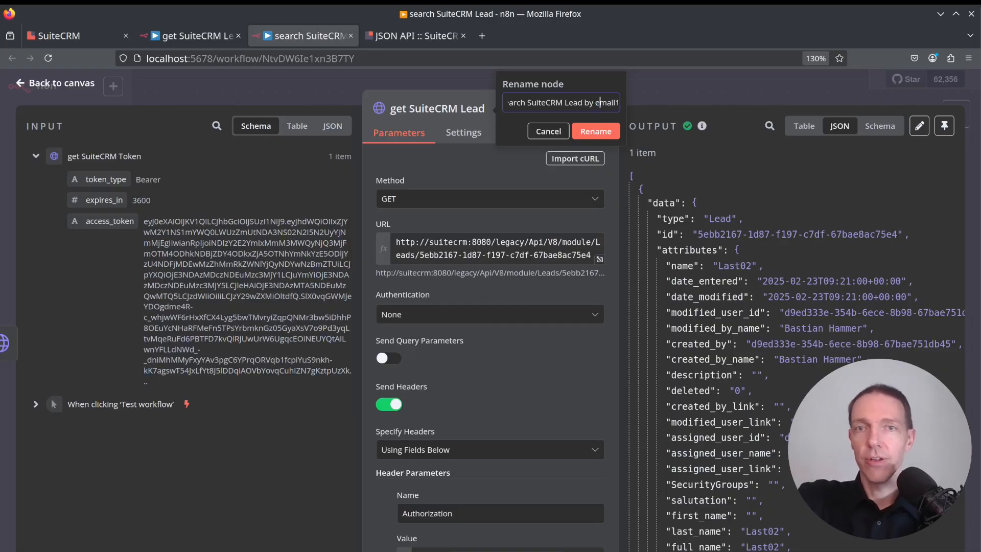
{"action": "left_click", "coordinate": [591, 134]}
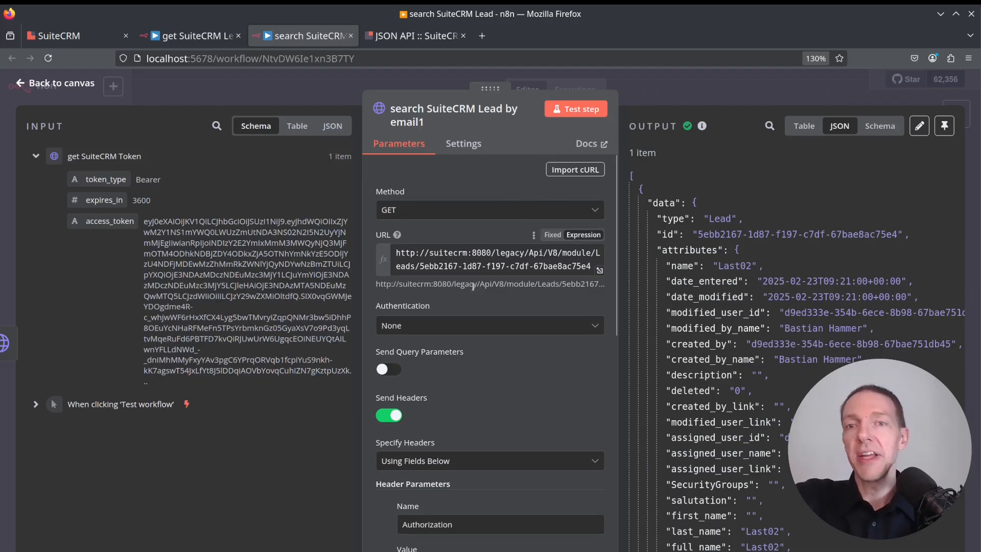
Read the Sort and Page sections of the SuiteCRM JSON API documentation.
{"action": "left_click", "coordinate": [396, 40]}
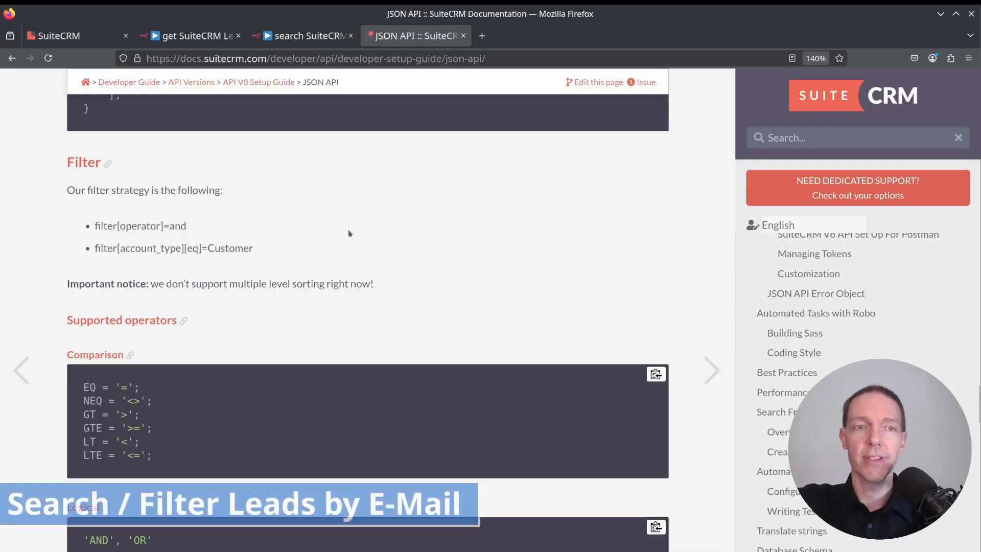
{"action": "scroll", "coordinate": [275, 263], "scroll_direction": "up", "scroll_amount": 10}
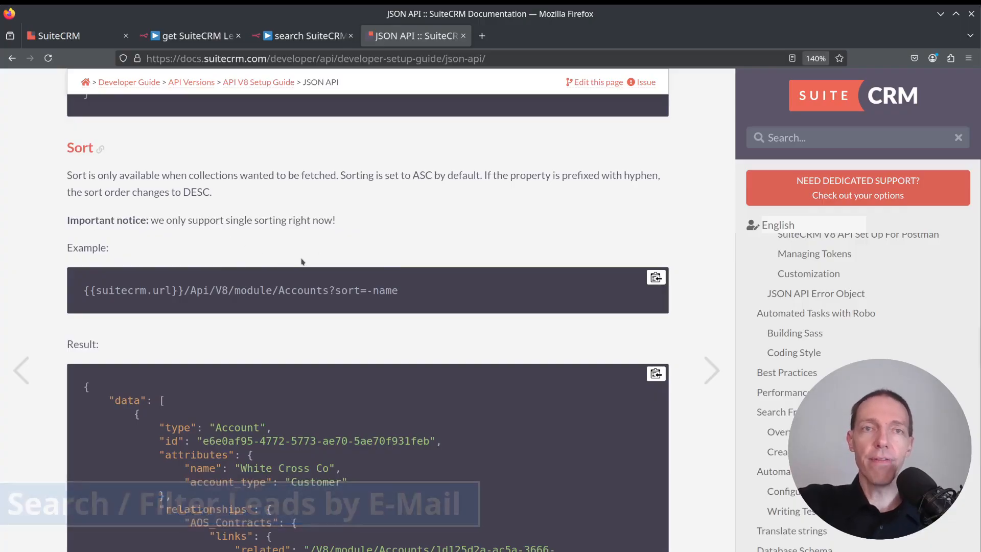
{"action": "scroll", "coordinate": [301, 262], "scroll_direction": "up", "scroll_amount": 2}
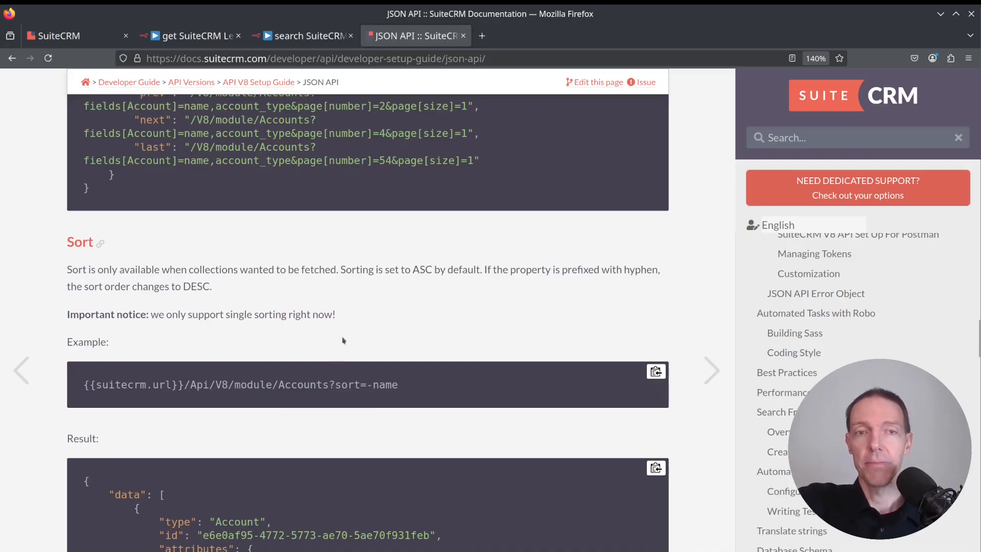
{"action": "left_click_drag", "start_coordinate": [330, 385], "coordinate": [398, 386]}
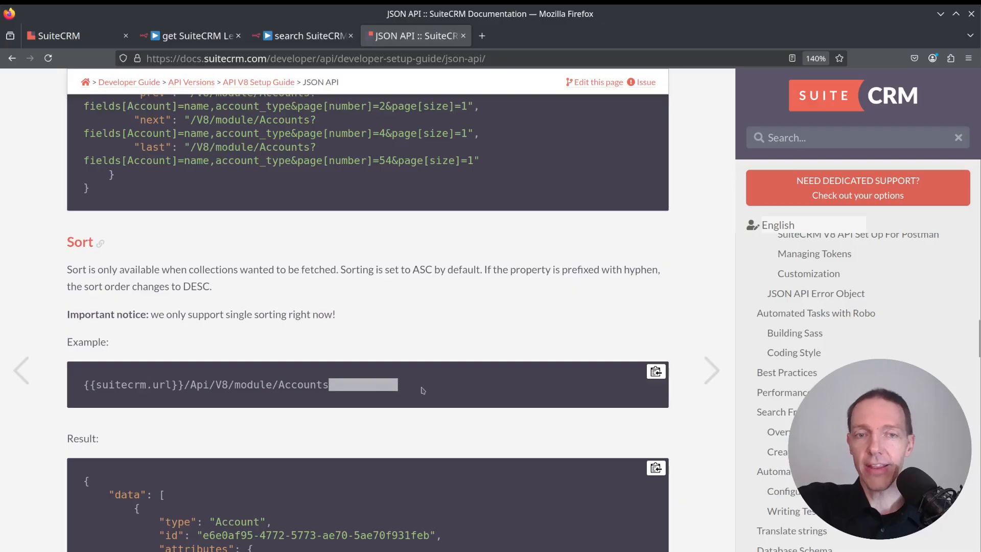
{"action": "left_click", "coordinate": [346, 305]}
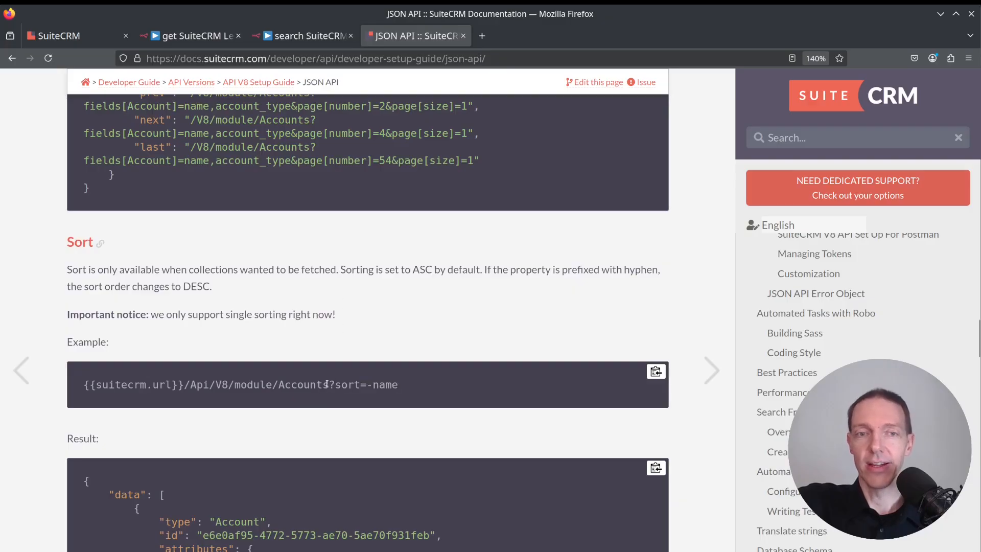
{"action": "scroll", "coordinate": [327, 317], "scroll_direction": "up", "scroll_amount": 10}
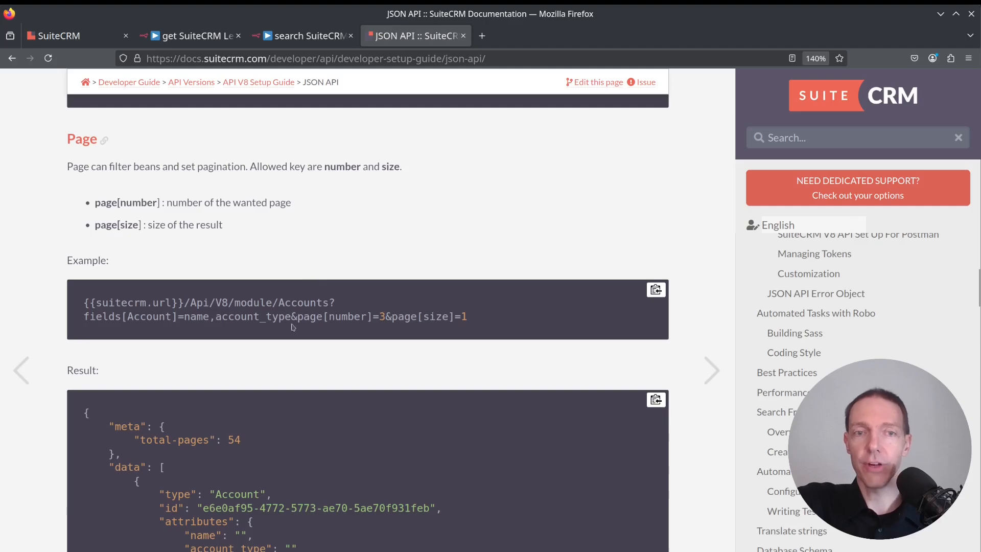
{"action": "left_click_drag", "start_coordinate": [292, 317], "coordinate": [381, 318]}
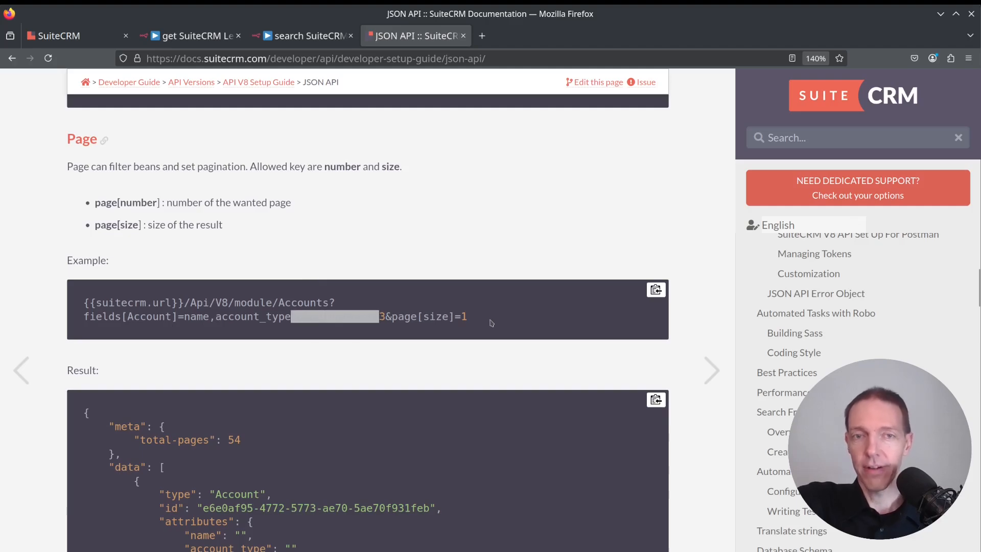
{"action": "left_click_drag", "start_coordinate": [489, 321], "coordinate": [370, 301]}
{"action": "left_click", "coordinate": [448, 236]}
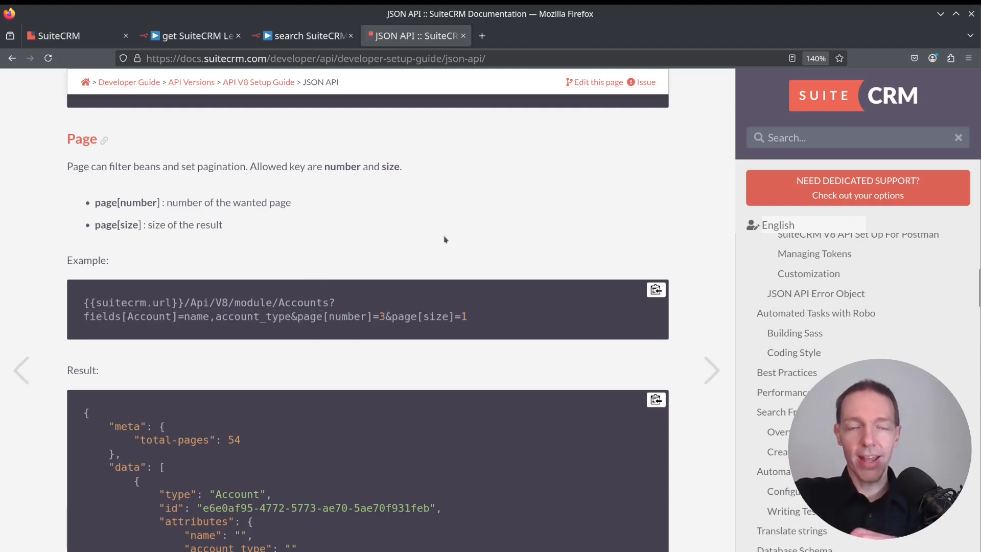
Examine the filter operators and filter URL examples in the documentation.
{"action": "scroll", "coordinate": [255, 257], "scroll_direction": "down", "scroll_amount": 5}
{"action": "scroll", "coordinate": [255, 256], "scroll_direction": "down", "scroll_amount": 10}
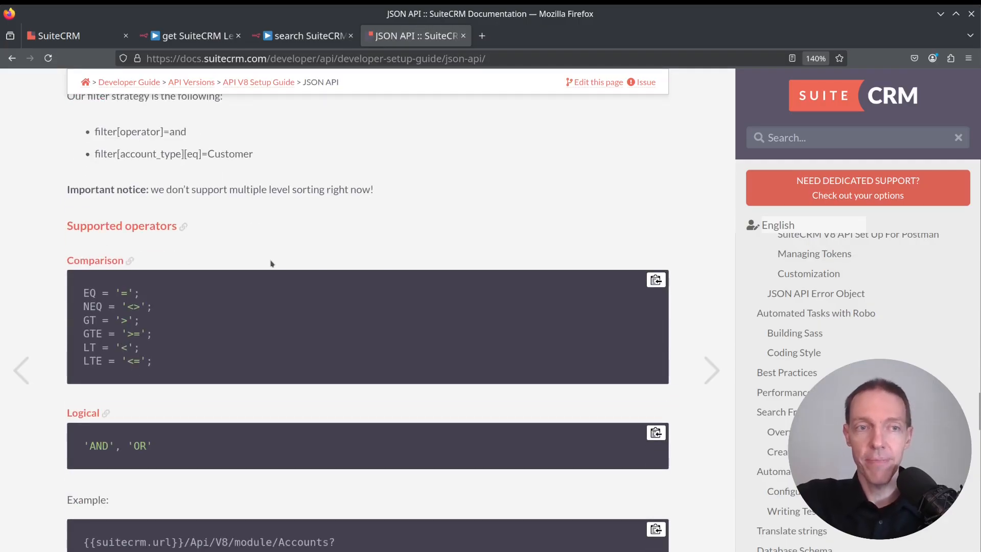
{"action": "scroll", "coordinate": [307, 357], "scroll_direction": "down", "scroll_amount": 3}
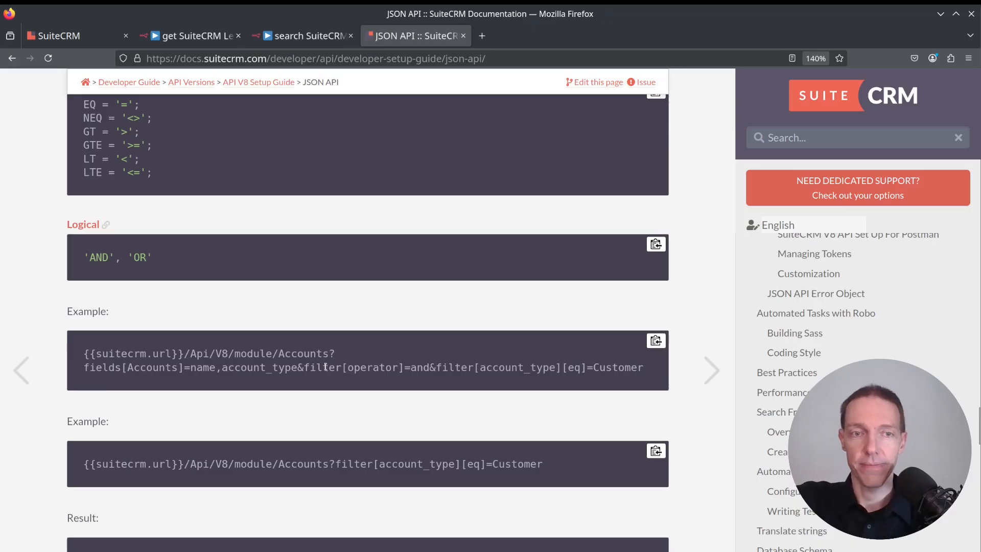
{"action": "scroll", "coordinate": [337, 463], "scroll_direction": "down", "scroll_amount": 2}
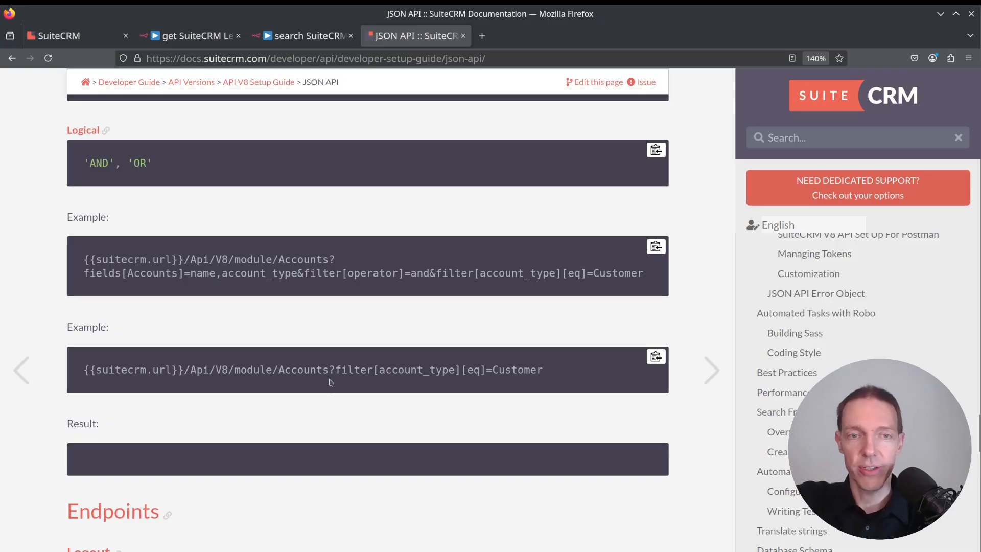
{"action": "double_click", "coordinate": [302, 372]}
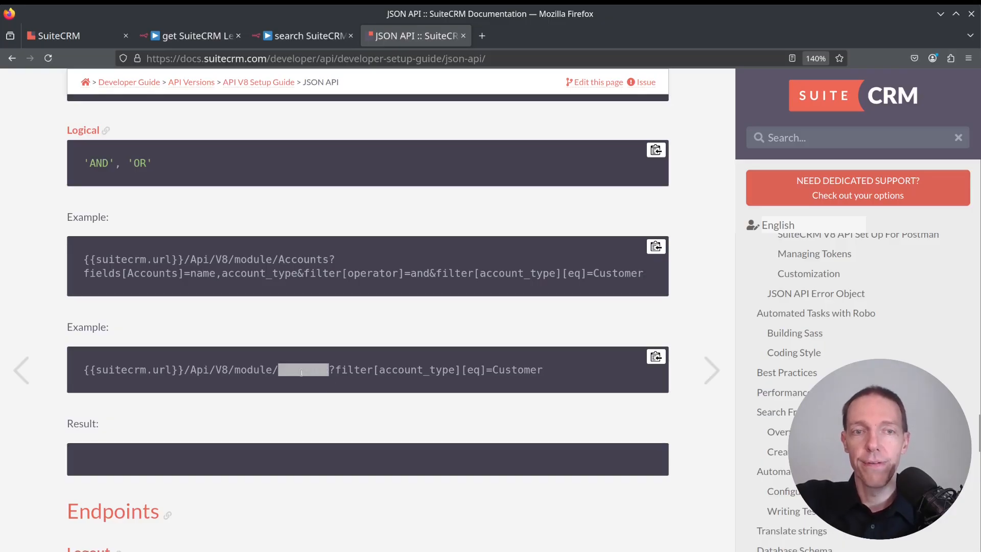
Examine the Accounts filter URL example that filters by account_type equal to Customer in the documentation.
{"action": "left_click", "coordinate": [313, 405]}
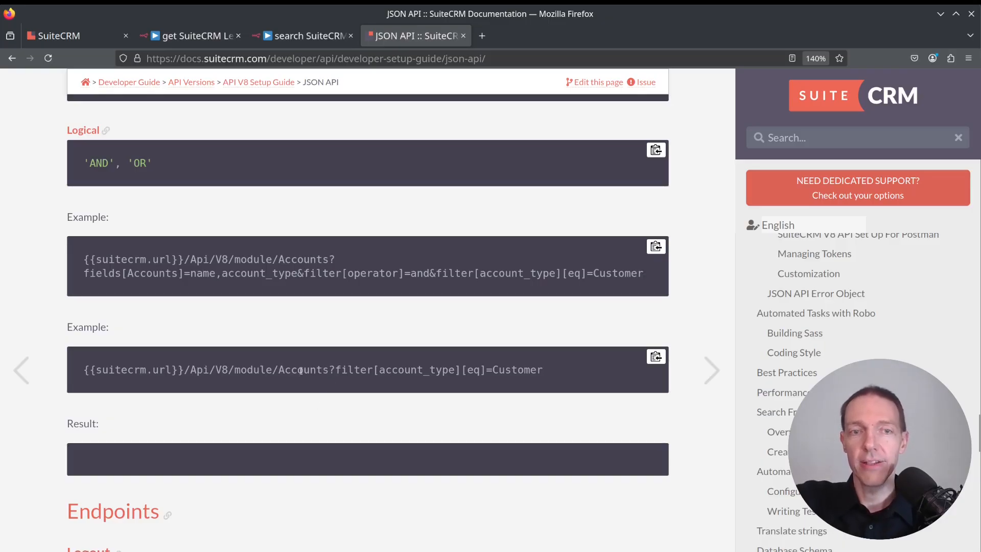
{"action": "double_click", "coordinate": [349, 369]}
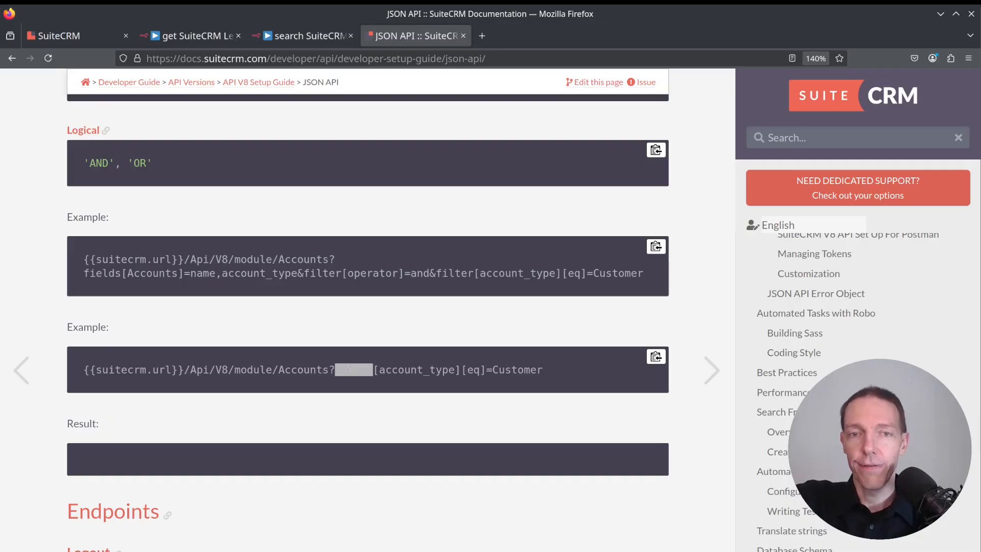
{"action": "double_click", "coordinate": [426, 372]}
{"action": "left_click", "coordinate": [424, 409]}
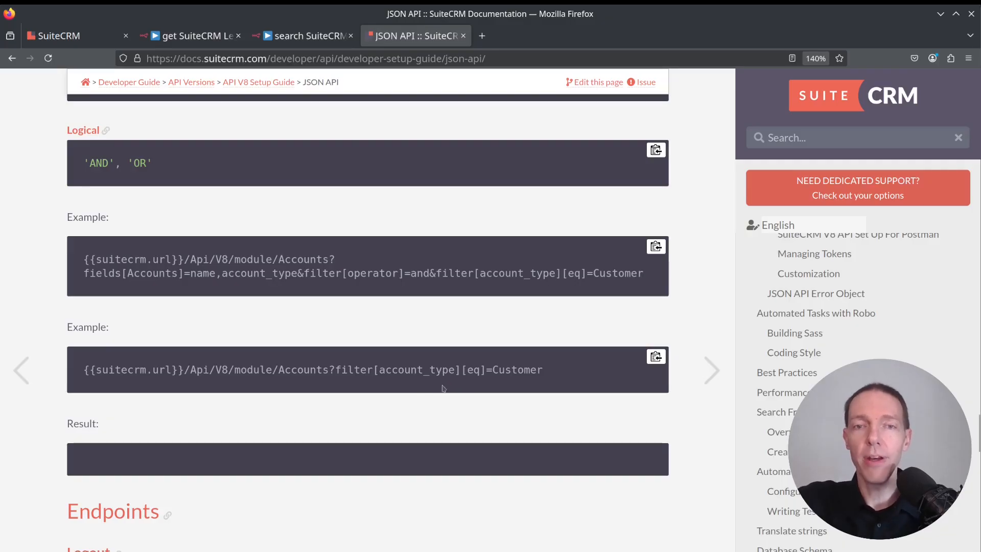
{"action": "scroll", "coordinate": [202, 307], "scroll_direction": "up", "scroll_amount": 5}
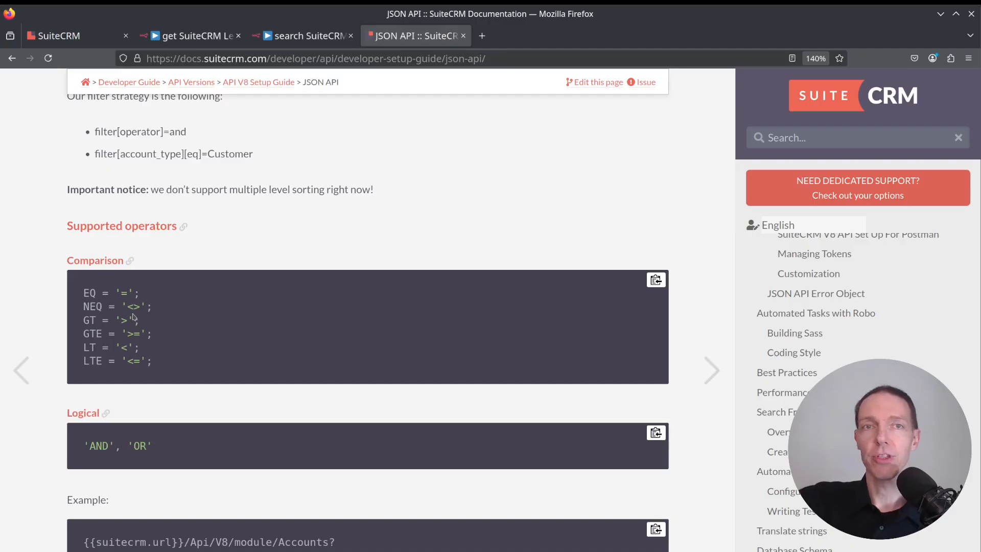
{"action": "scroll", "coordinate": [450, 357], "scroll_direction": "down", "scroll_amount": 5}
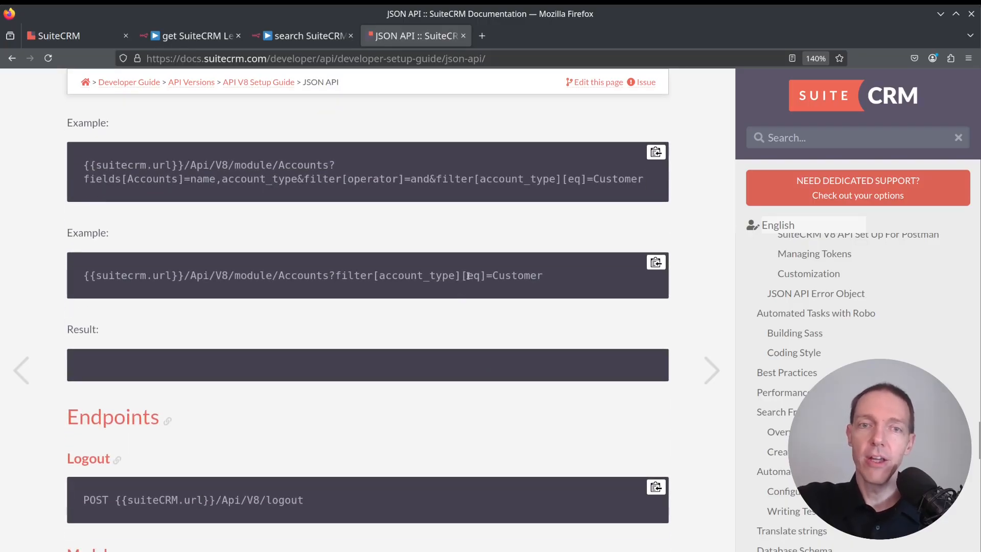
{"action": "left_click_drag", "start_coordinate": [467, 276], "coordinate": [480, 277]}
{"action": "left_click", "coordinate": [489, 308]}
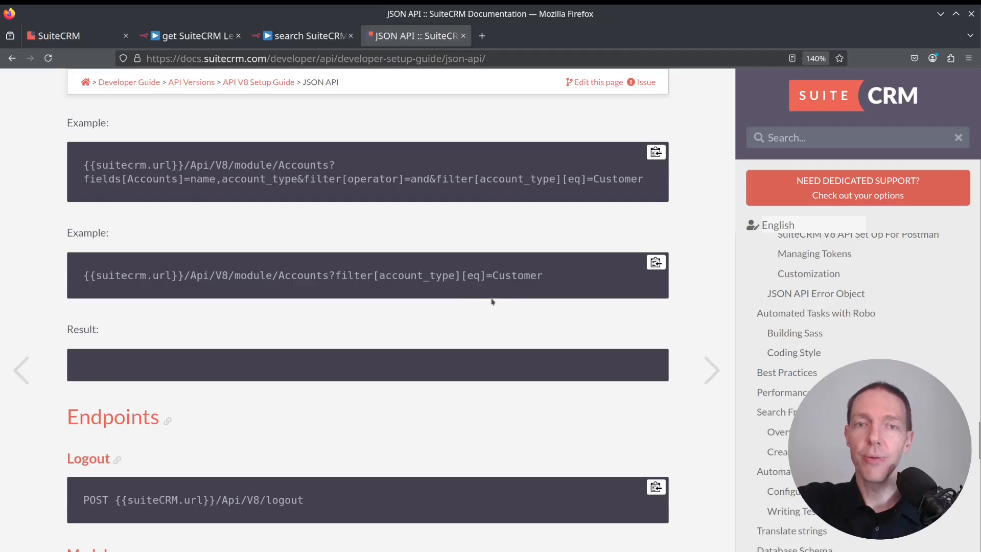
{"action": "left_click_drag", "start_coordinate": [557, 278], "coordinate": [517, 276]}
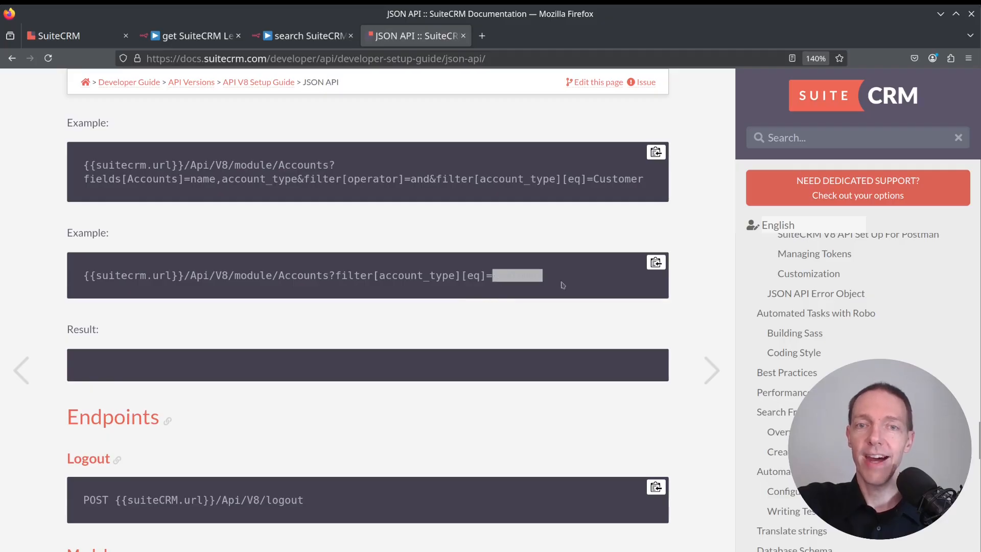
{"action": "left_click", "coordinate": [583, 291]}
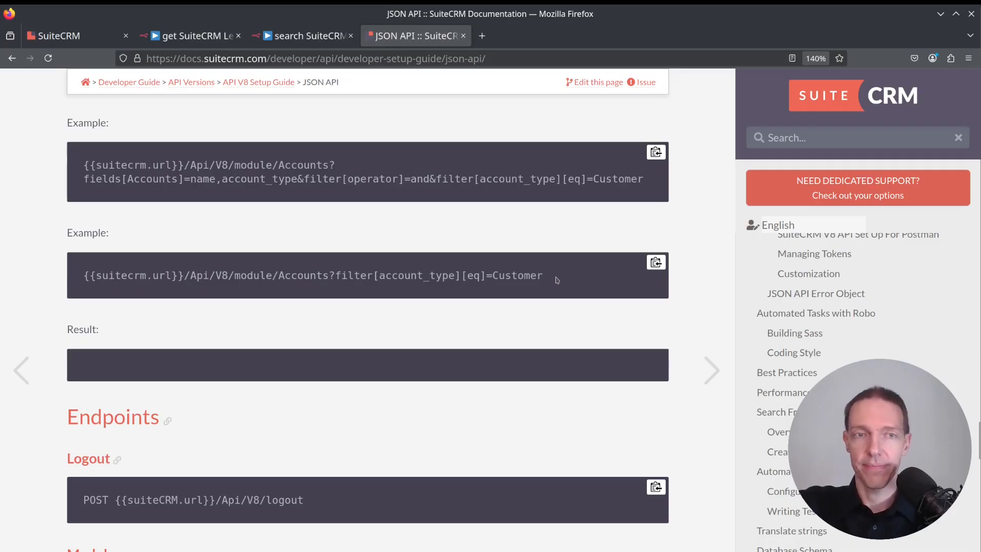
Copy the example's module and filter portion into the node's URL expression, replacing the lead ID path.
{"action": "left_click_drag", "start_coordinate": [556, 277], "coordinate": [280, 270]}
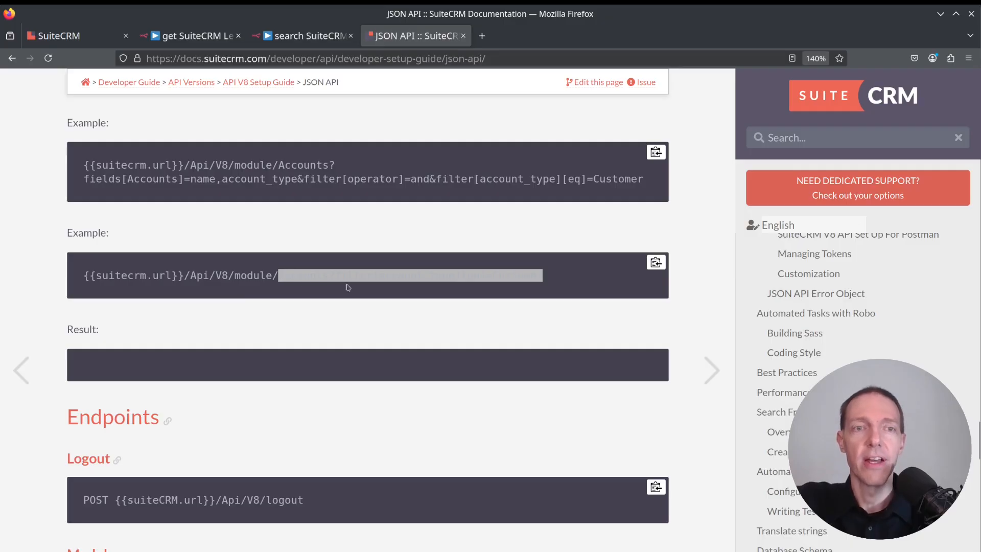
{"action": "key", "text": "ctrl+Page_Up"}
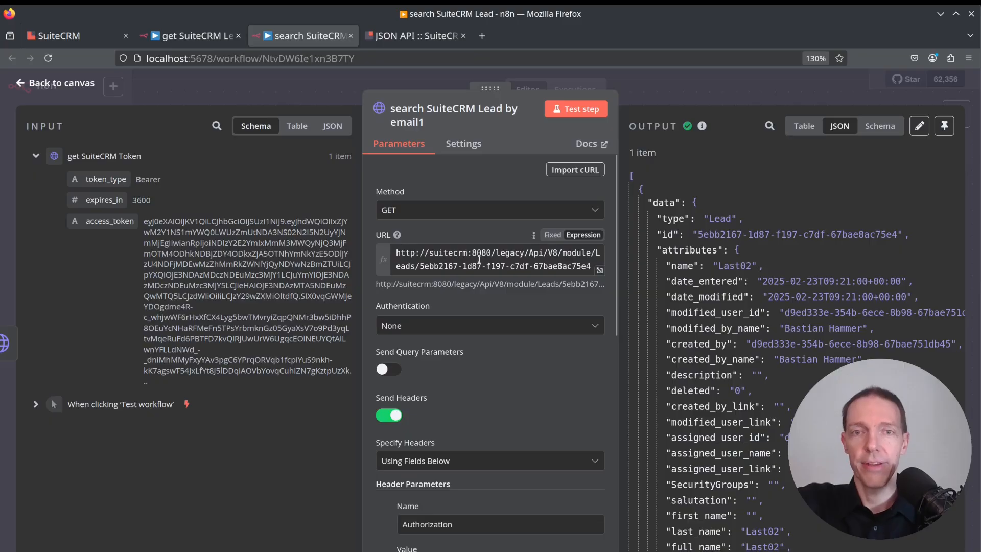
{"action": "left_click", "coordinate": [600, 271]}
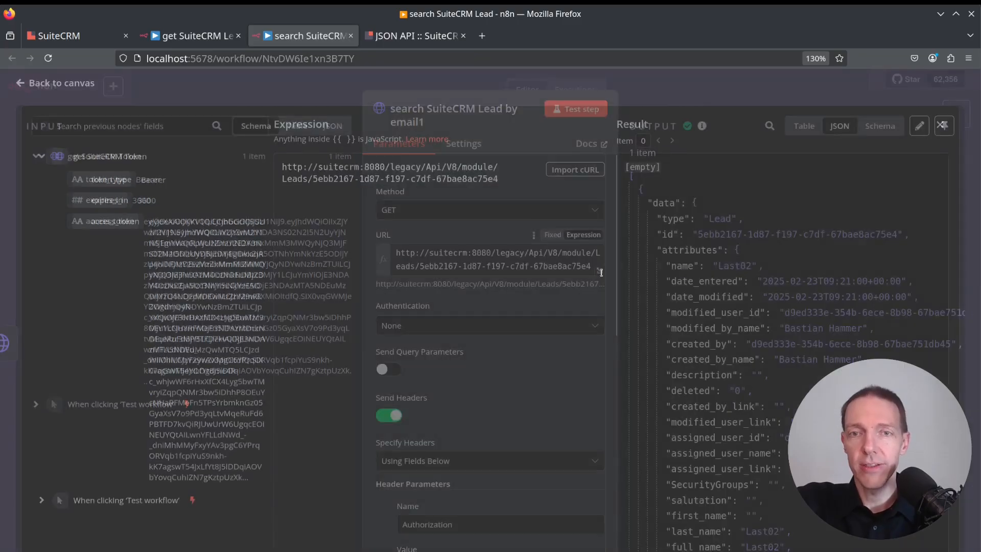
{"action": "mouse_move", "coordinate": [498, 185]}
{"action": "left_mouse_down"}
{"action": "mouse_move", "coordinate": [463, 185]}
{"action": "mouse_move", "coordinate": [499, 172]}
{"action": "left_mouse_up"}
{"action": "type", "text": "Accounts?filter[account_type][eq]=Customer"}
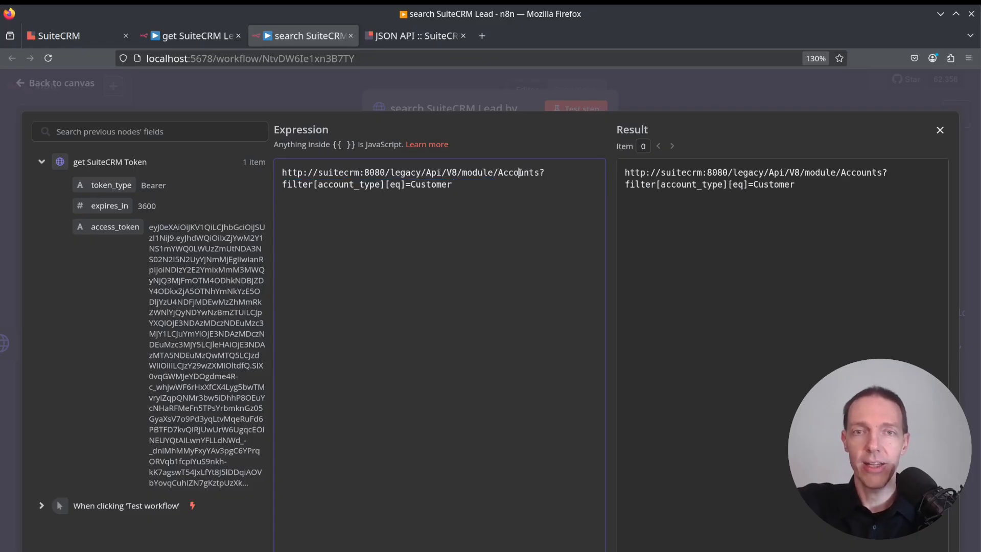
Change the URL's module from Accounts to Leads and the filter field from account_type to email1.
{"action": "double_click", "coordinate": [519, 173]}
{"action": "type", "text": "Leads"}
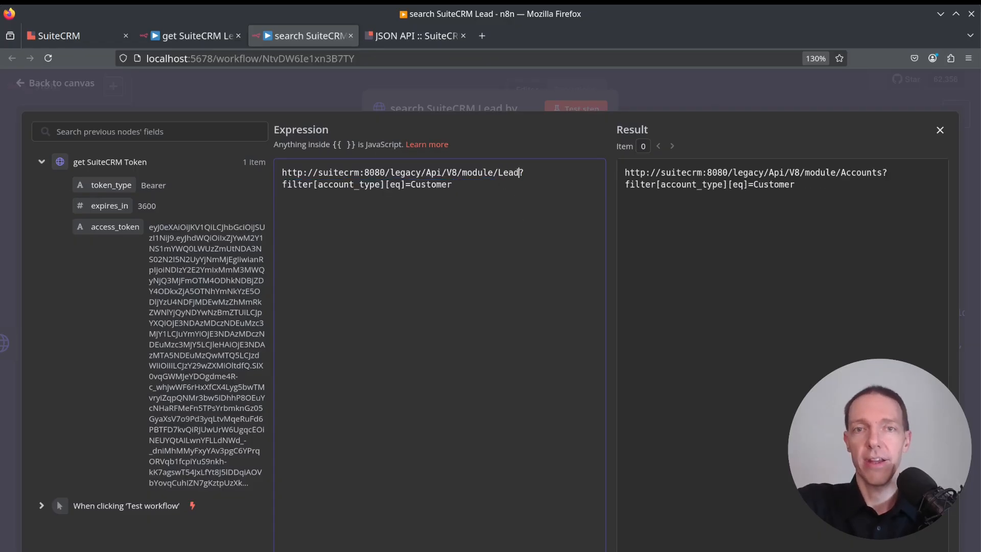
{"action": "double_click", "coordinate": [335, 184]}
{"action": "type", "text": "email1"}
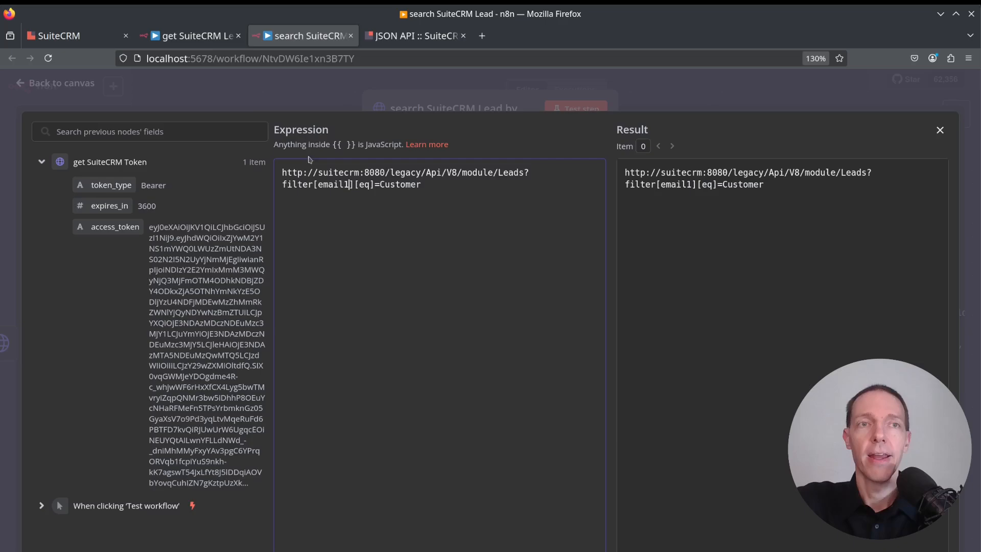
Replace Customer in the URL filter with the first lead's e-mail address copied from the SuiteCRM leads list.
{"action": "left_click", "coordinate": [97, 36]}
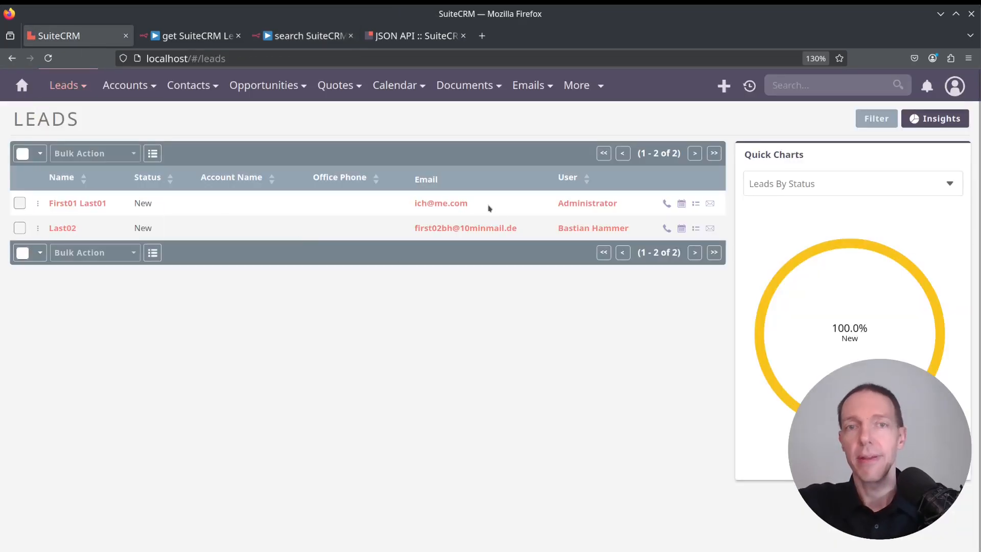
{"action": "left_click_drag", "start_coordinate": [489, 208], "coordinate": [412, 205]}
{"action": "key", "text": "ctrl+c"}
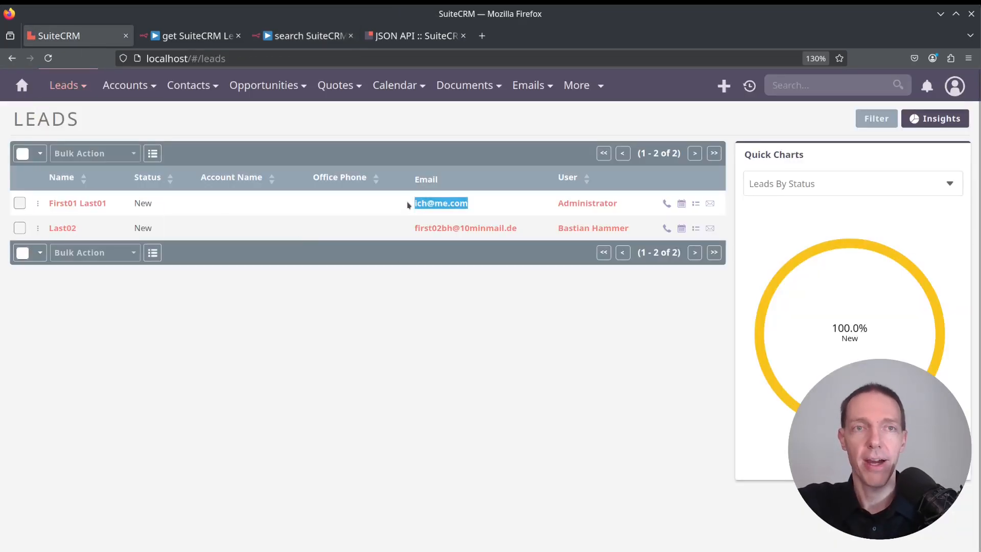
{"action": "left_click", "coordinate": [303, 36]}
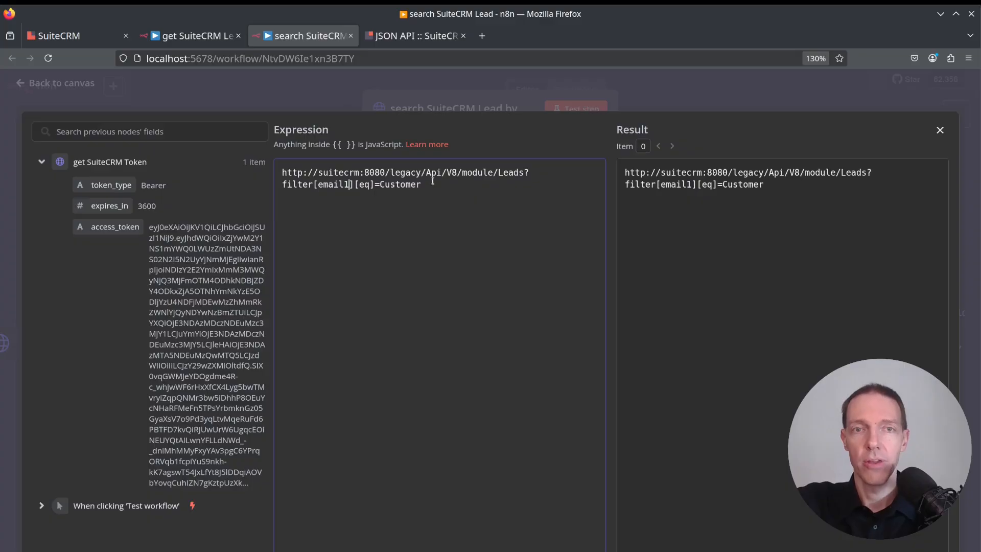
{"action": "left_click_drag", "start_coordinate": [422, 185], "coordinate": [380, 185]}
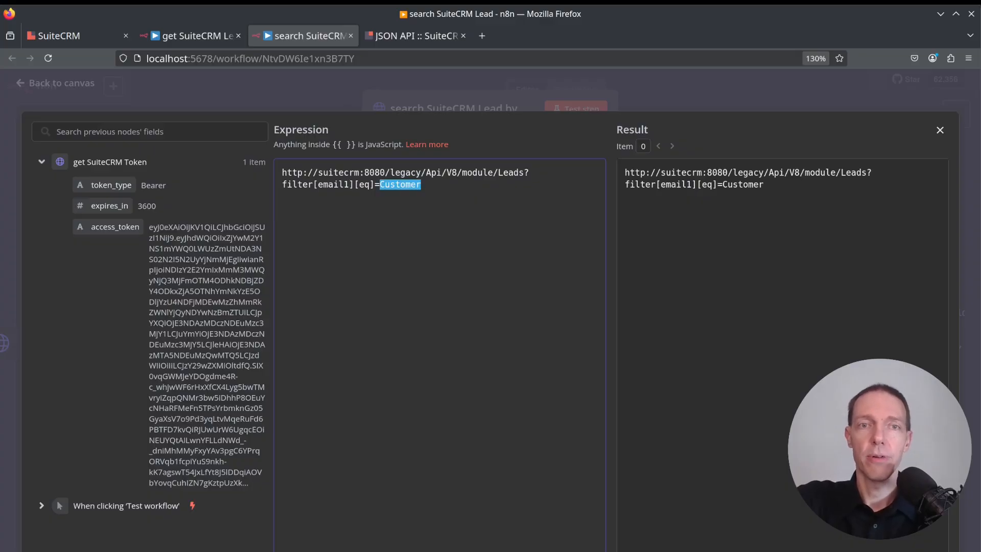
{"action": "key", "text": "ctrl+v"}
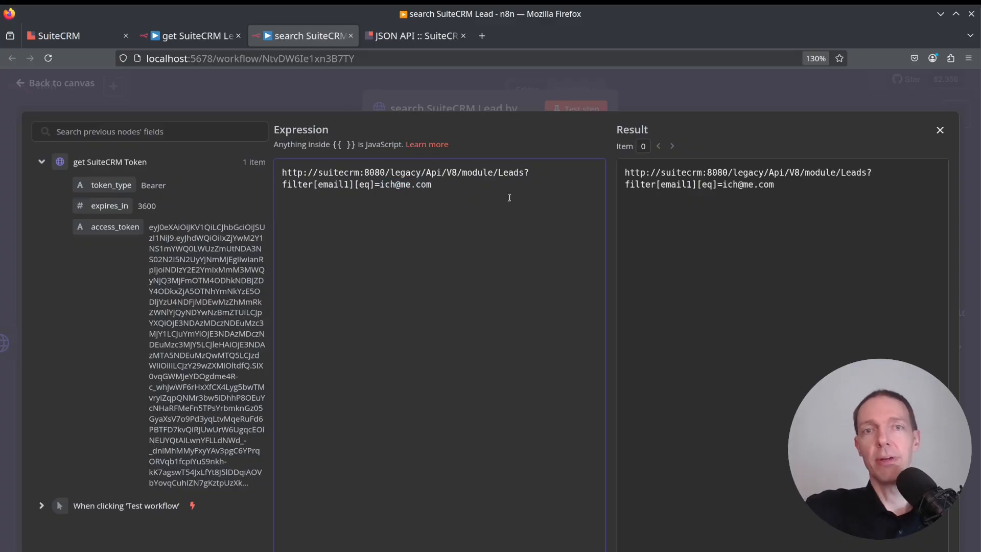
{"action": "left_click", "coordinate": [940, 130]}
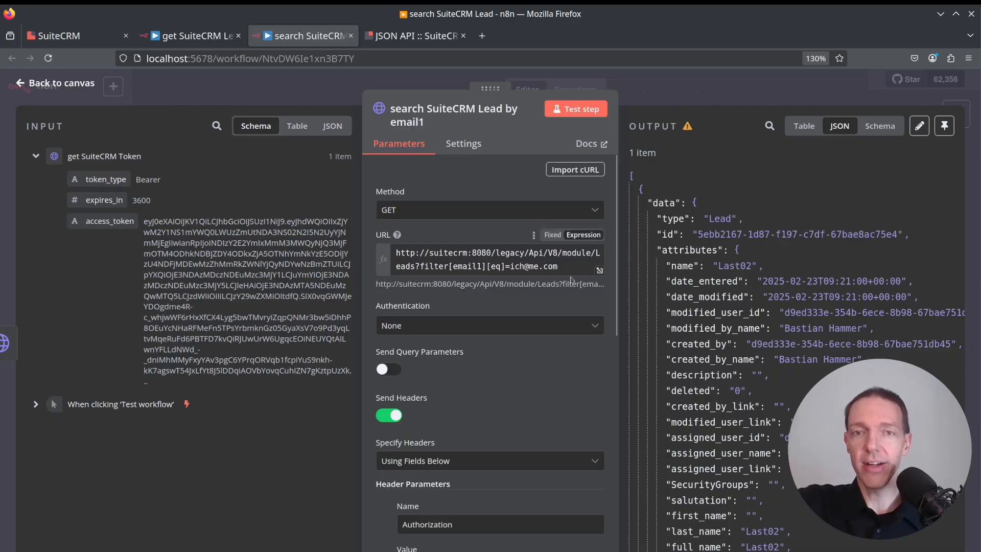
Review the node's URL, headers and options and run a test of the search step.
{"action": "left_click_drag", "start_coordinate": [558, 266], "coordinate": [509, 268]}
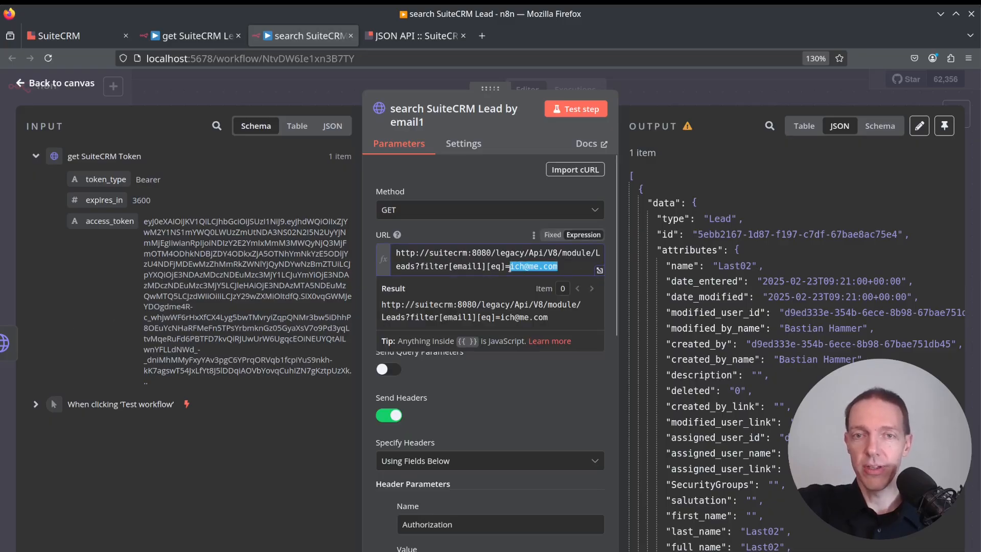
{"action": "left_click", "coordinate": [581, 269]}
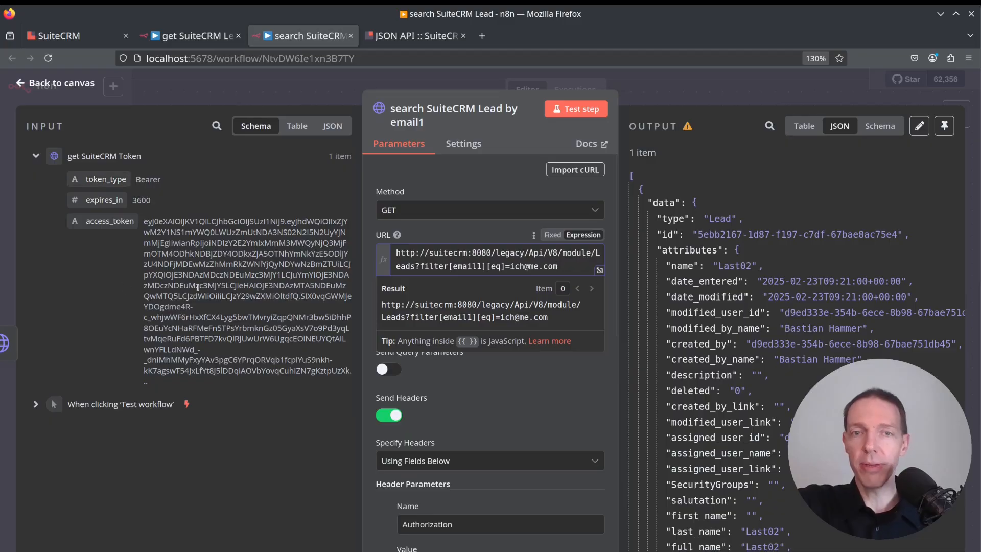
{"action": "left_click", "coordinate": [508, 145]}
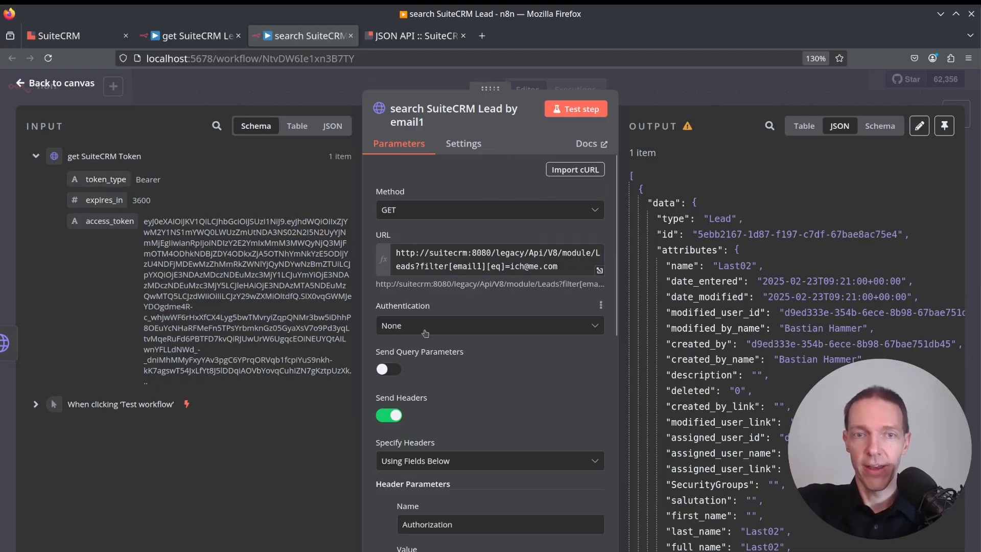
{"action": "scroll", "coordinate": [447, 337], "scroll_direction": "down", "scroll_amount": 3}
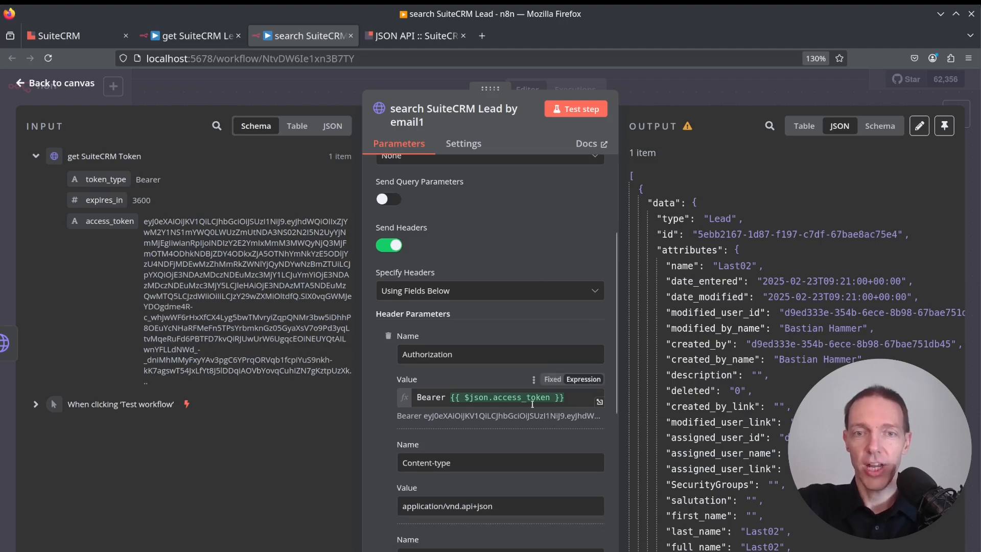
{"action": "scroll", "coordinate": [454, 332], "scroll_direction": "down", "scroll_amount": 6}
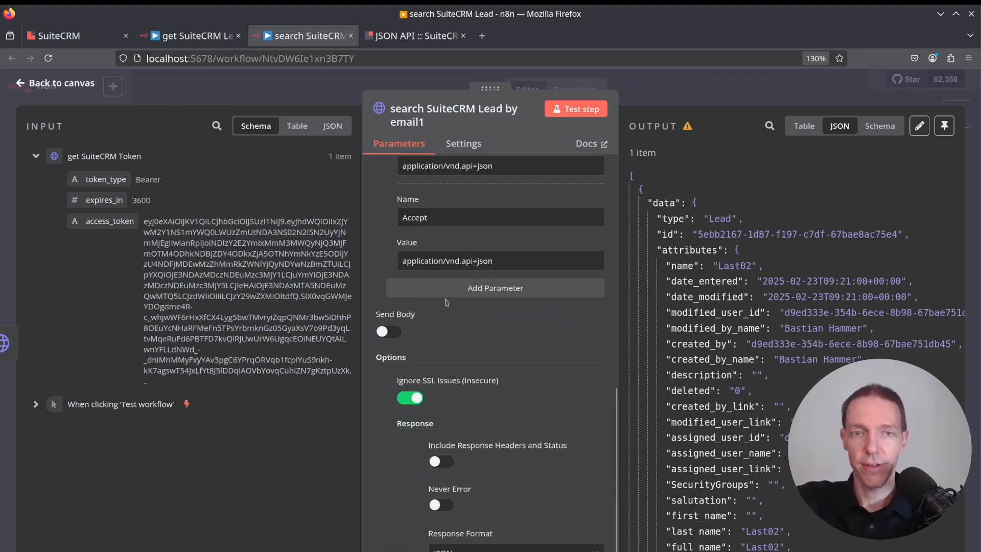
{"action": "scroll", "coordinate": [455, 333], "scroll_direction": "down", "scroll_amount": 1}
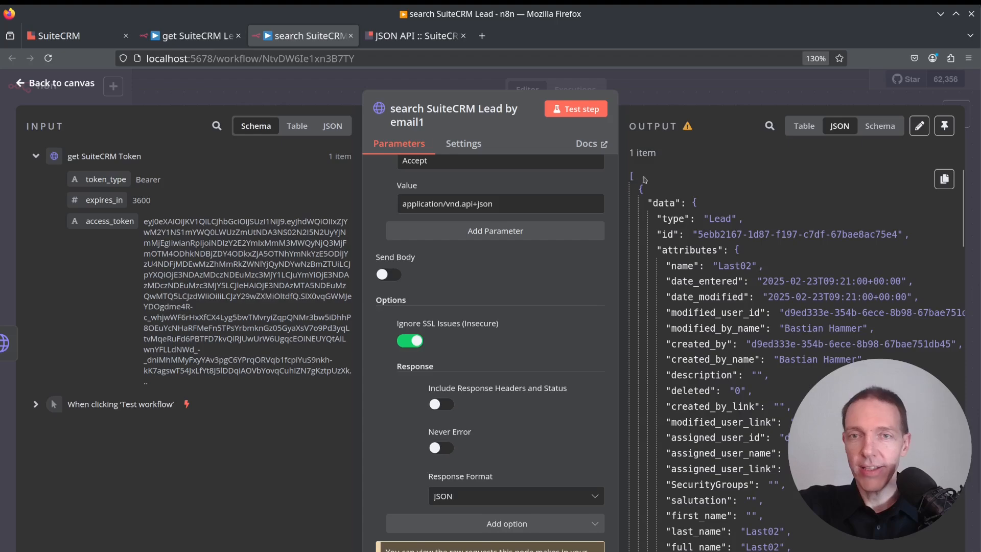
{"action": "left_click_drag", "start_coordinate": [653, 203], "coordinate": [679, 203]}
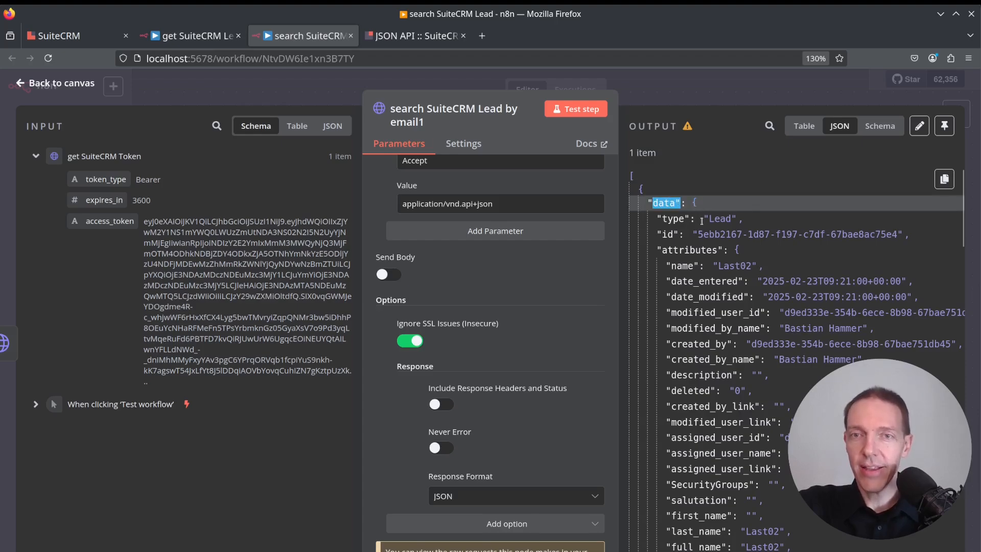
{"action": "left_click", "coordinate": [583, 110]}
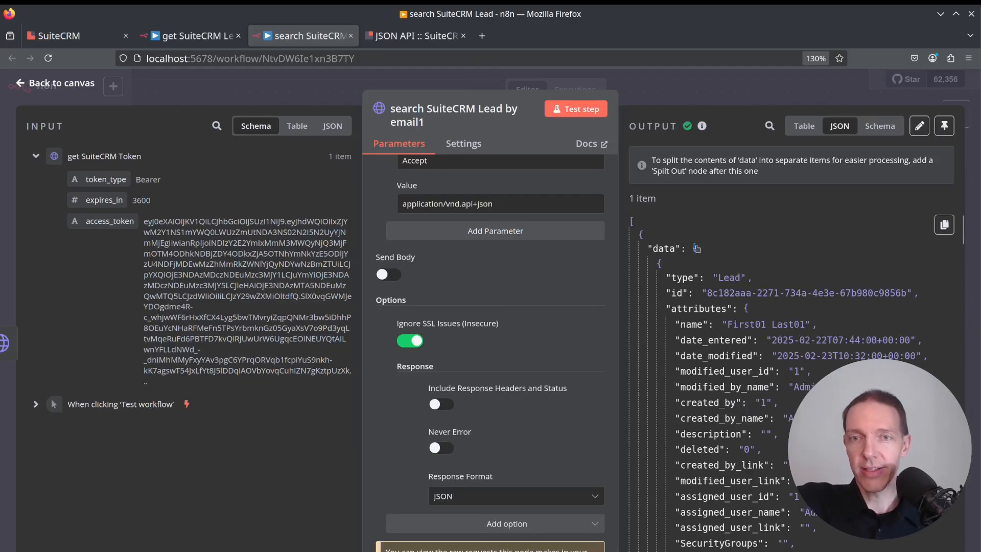
Inspect the returned lead's type, id and email1 fields in the output and return to the canvas.
{"action": "left_click_drag", "start_coordinate": [697, 249], "coordinate": [691, 250]}
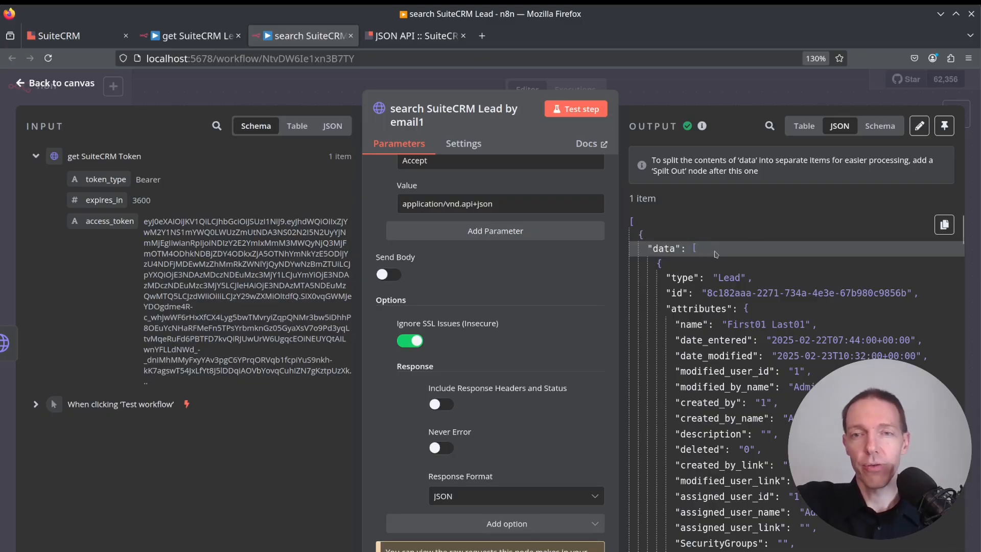
{"action": "double_click", "coordinate": [729, 277]}
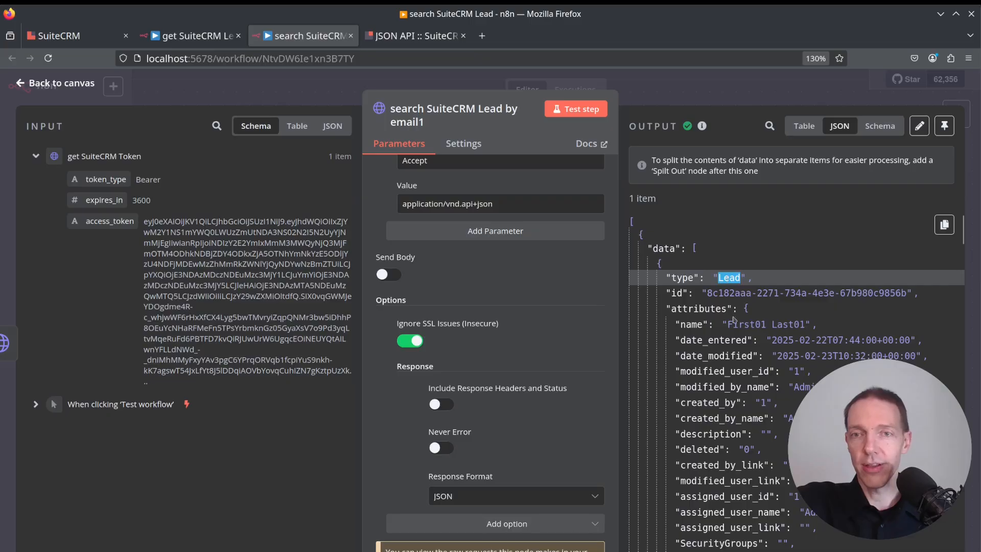
{"action": "left_click_drag", "start_coordinate": [708, 295], "coordinate": [732, 295]}
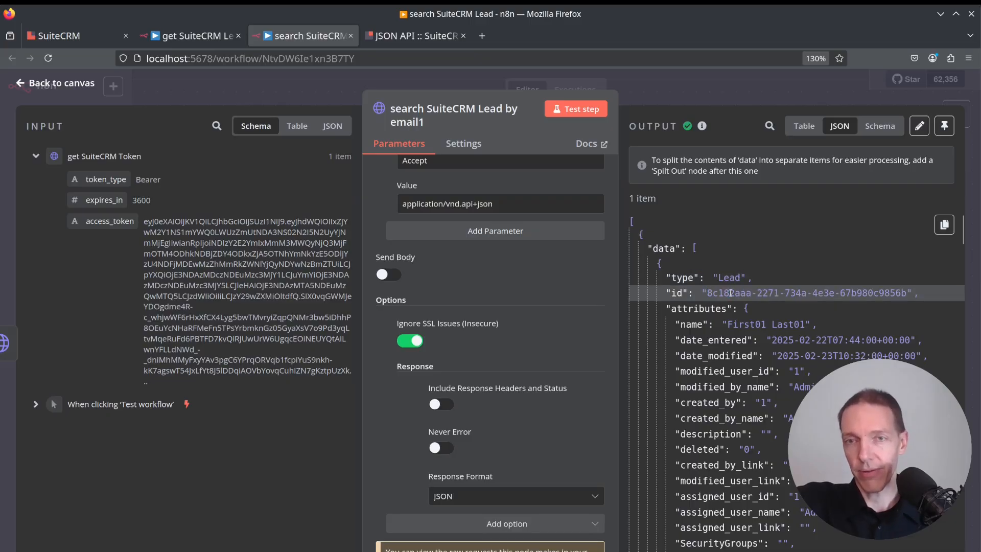
{"action": "scroll", "coordinate": [769, 319], "scroll_direction": "down", "scroll_amount": 5}
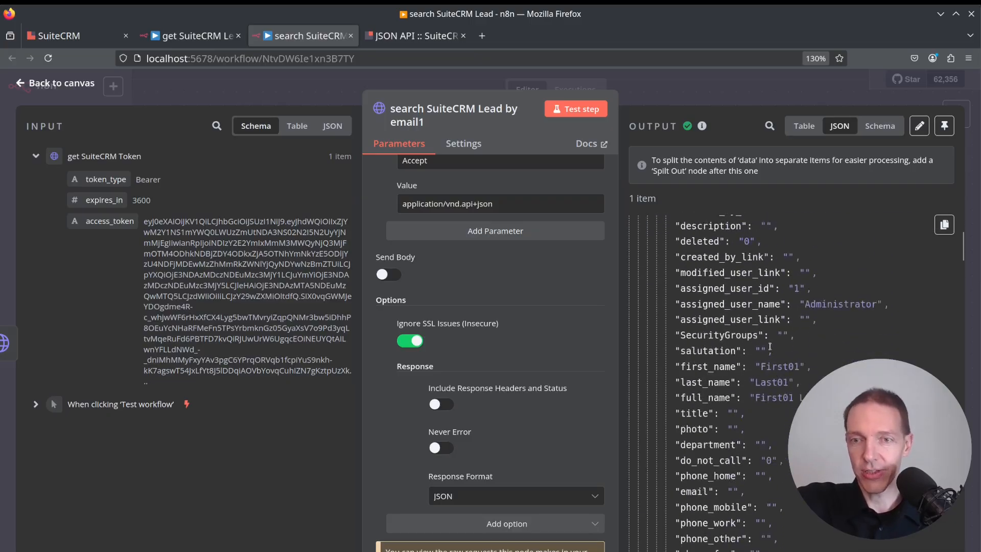
{"action": "scroll", "coordinate": [785, 425], "scroll_direction": "down", "scroll_amount": 2}
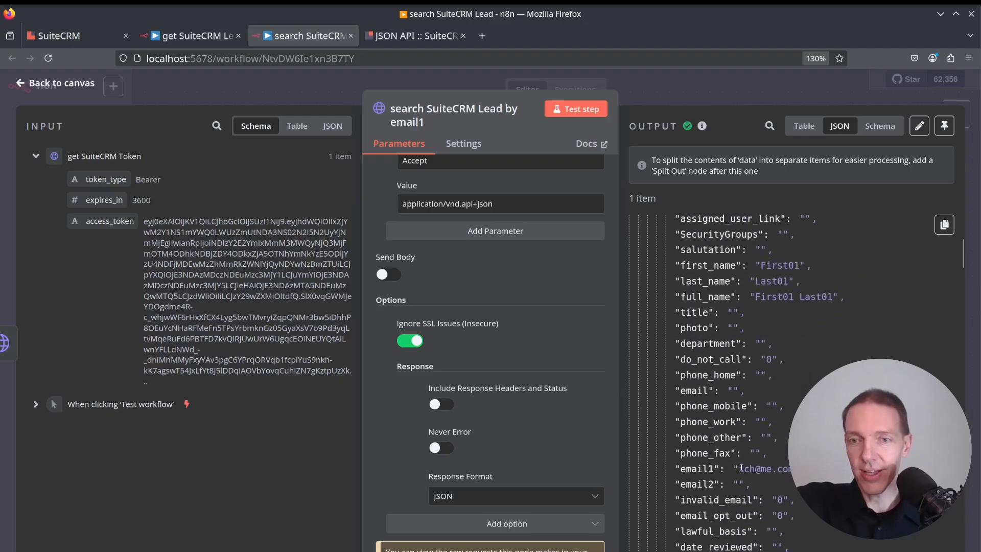
{"action": "left_click_drag", "start_coordinate": [740, 469], "coordinate": [795, 467]}
{"action": "left_click", "coordinate": [798, 468]}
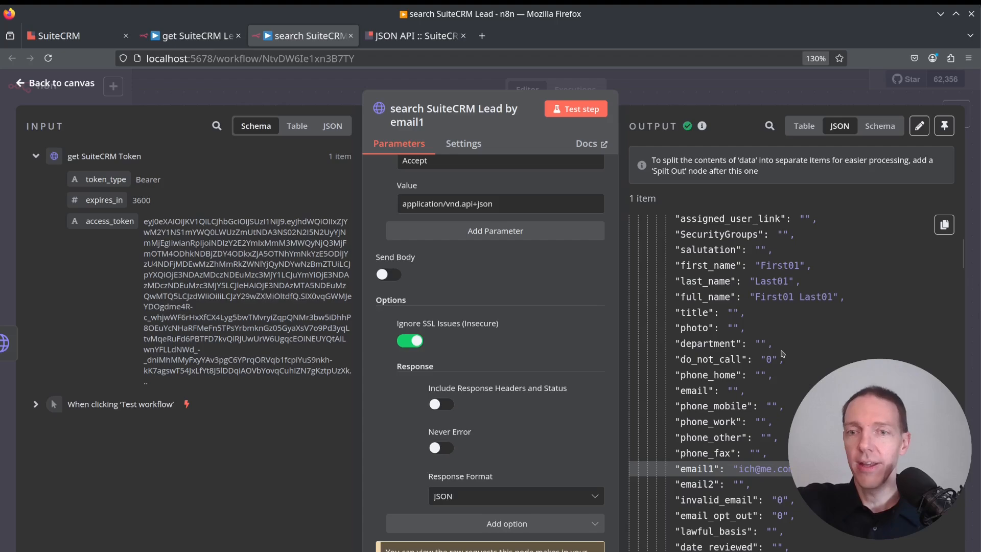
{"action": "scroll", "coordinate": [782, 351], "scroll_direction": "down", "scroll_amount": 5}
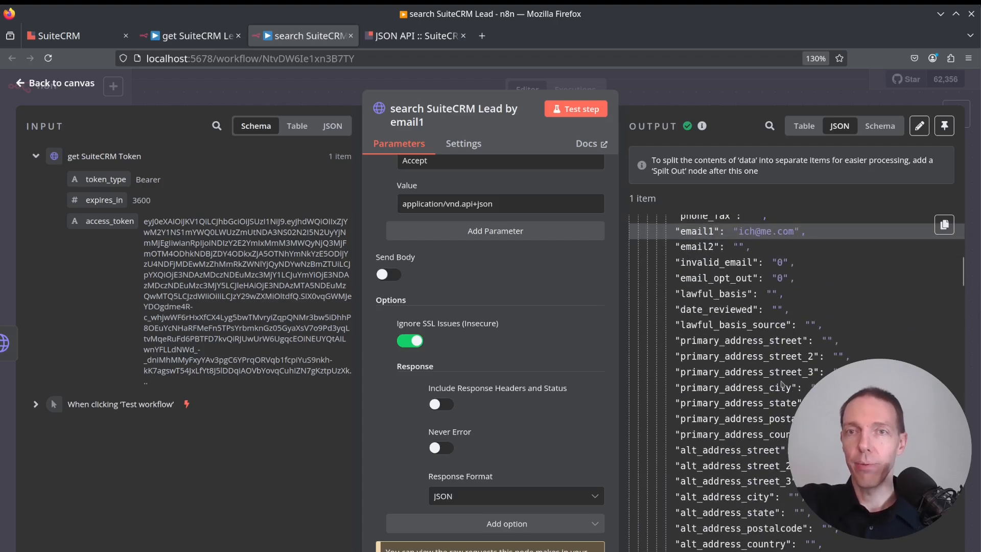
{"action": "scroll", "coordinate": [782, 385], "scroll_direction": "up", "scroll_amount": 8}
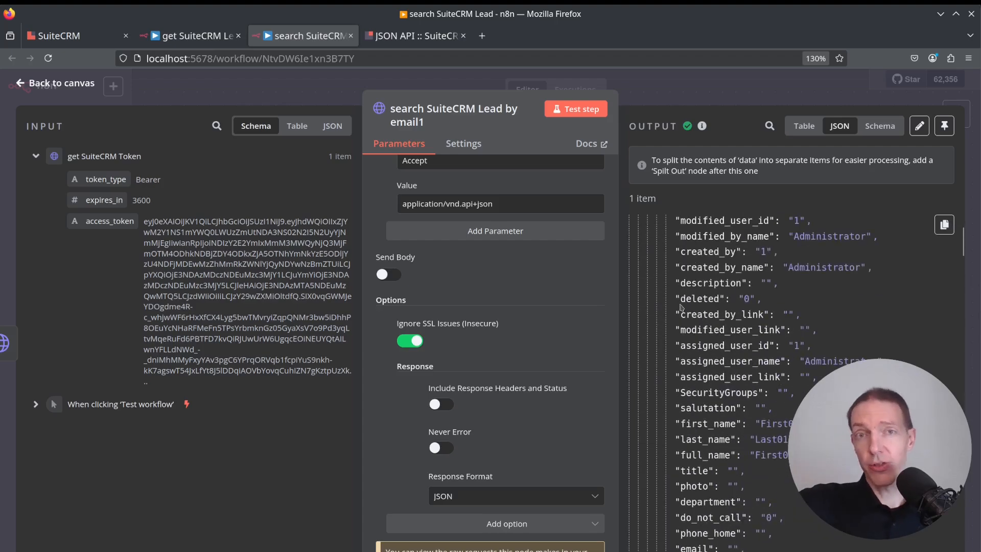
{"action": "scroll", "coordinate": [737, 275], "scroll_direction": "up", "scroll_amount": 1}
{"action": "scroll", "coordinate": [737, 275], "scroll_direction": "up", "scroll_amount": 3}
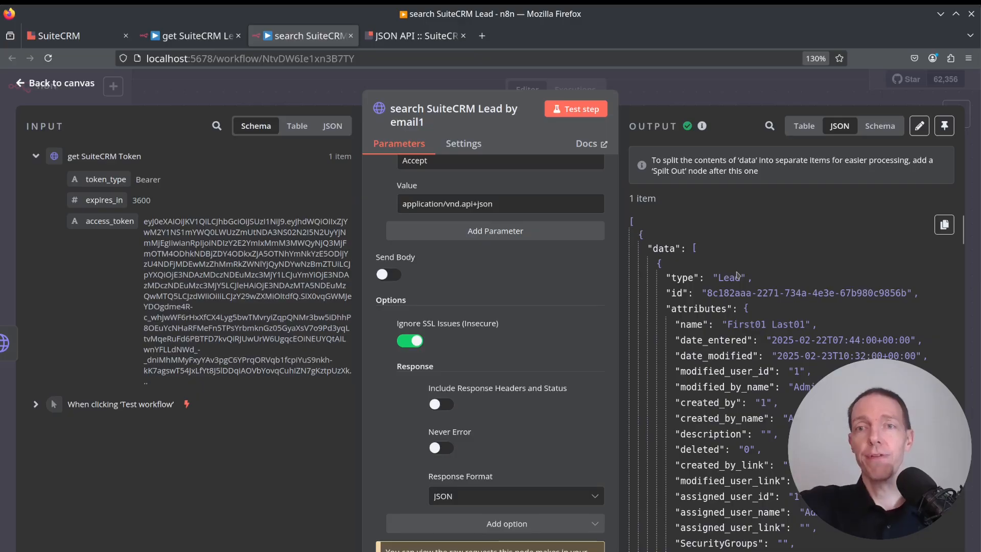
{"action": "left_click_drag", "start_coordinate": [707, 292], "coordinate": [906, 292]}
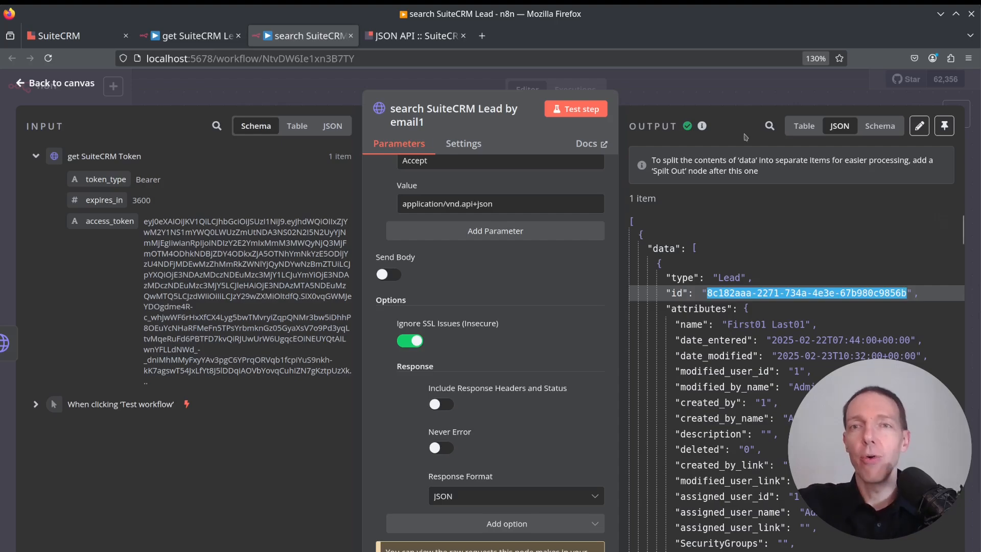
{"action": "left_click", "coordinate": [758, 88]}
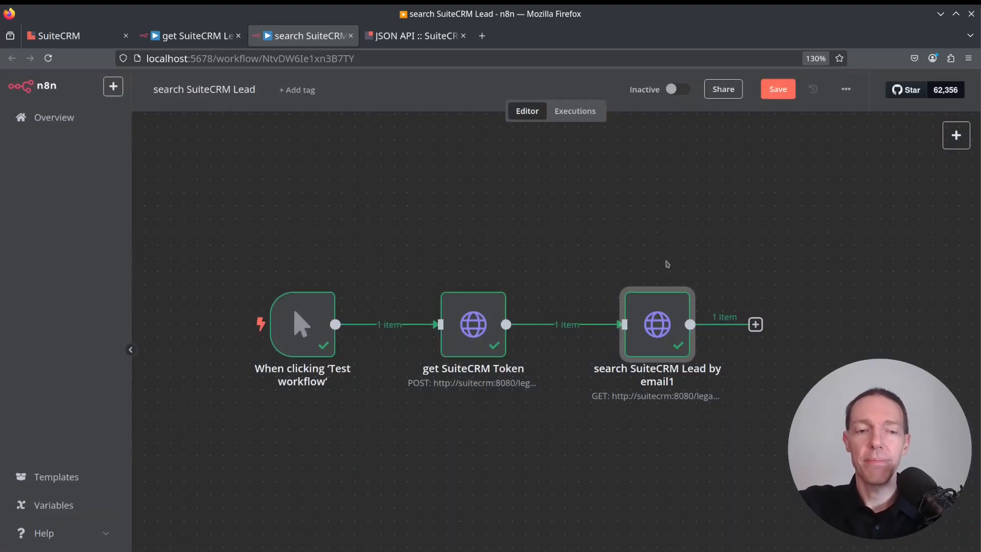